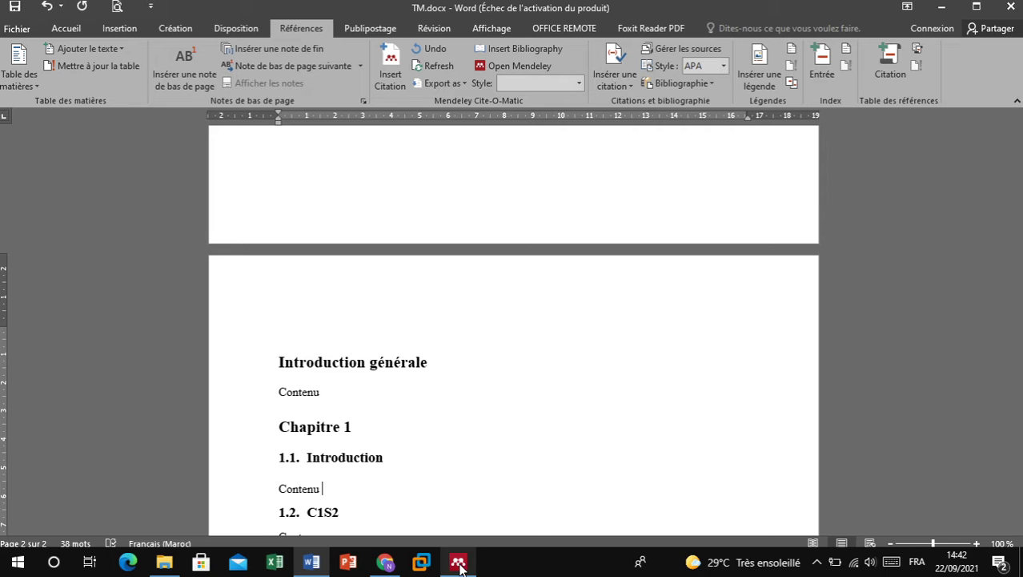
Step: Switch to Mendeley Desktop and create a new library folder named E-commerce
click(459, 563)
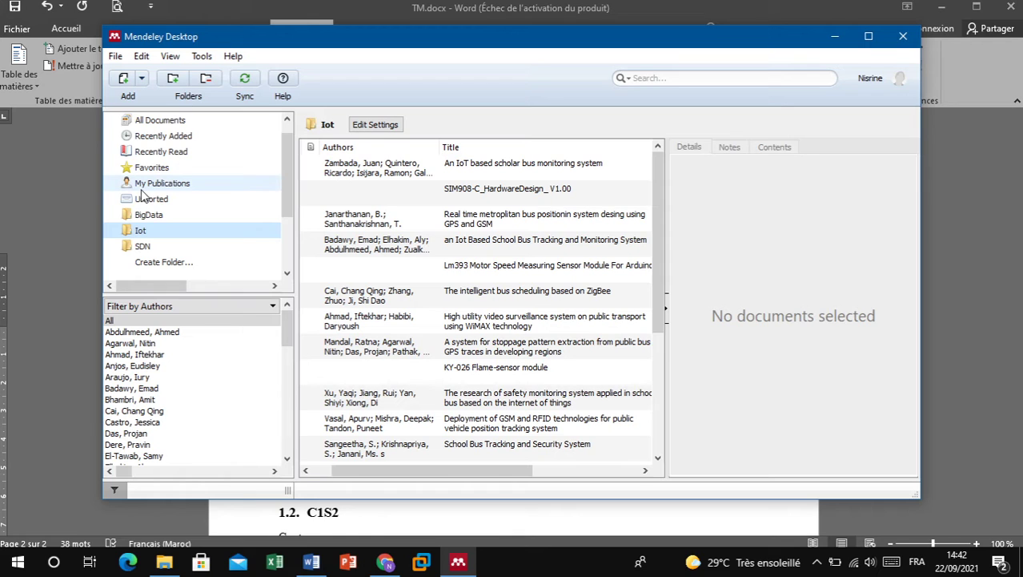
click(168, 264)
text(E)
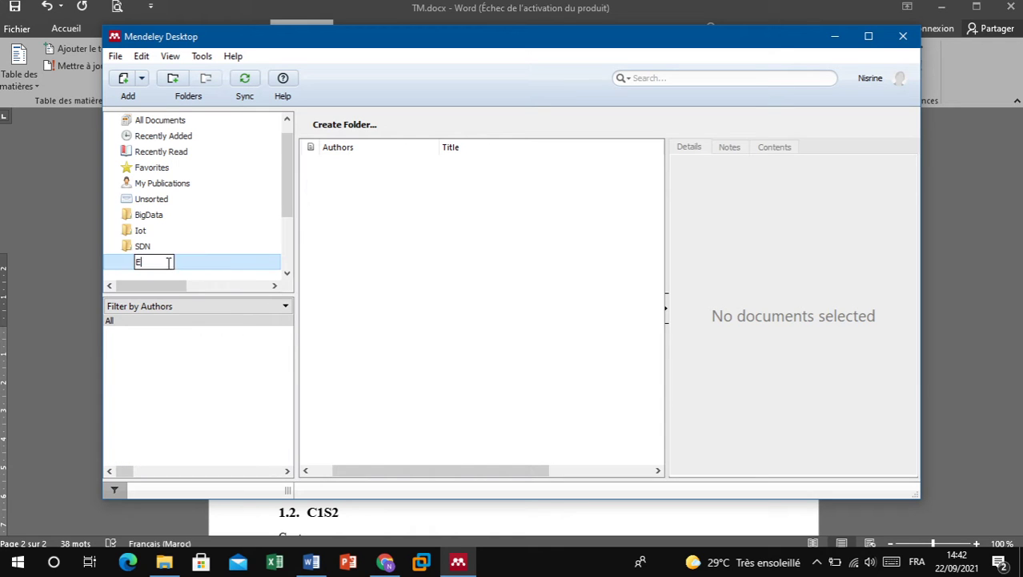
text(-commerce)
key(Return)
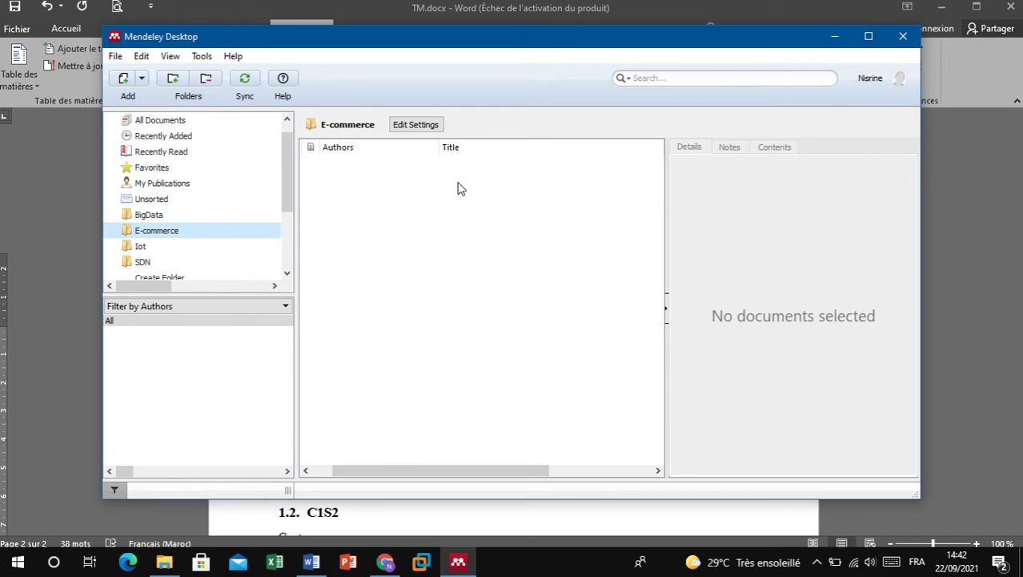
Step: Start a manual entry in the E-commerce folder with type Web Page and title Shopify
click(142, 79)
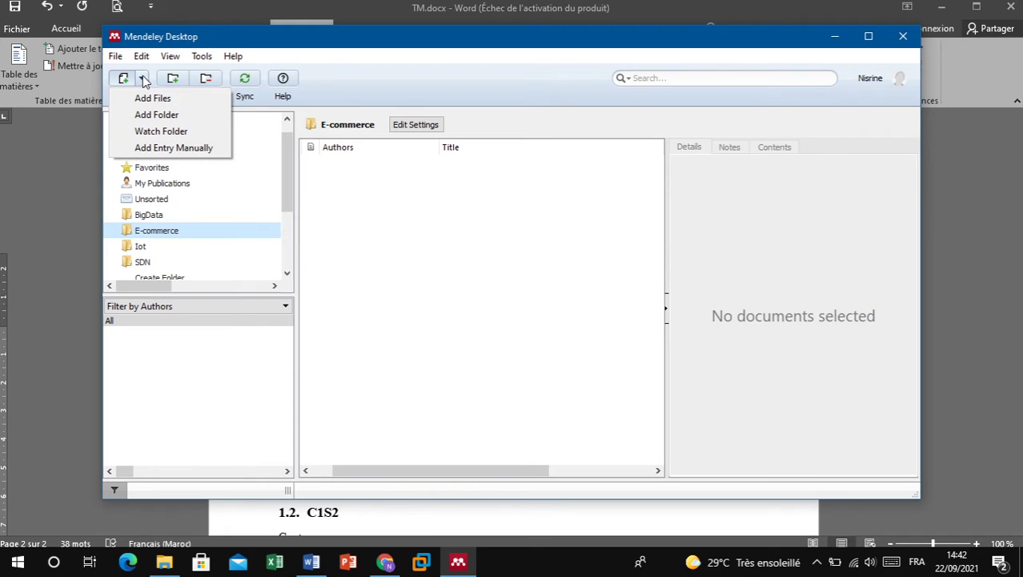
click(154, 151)
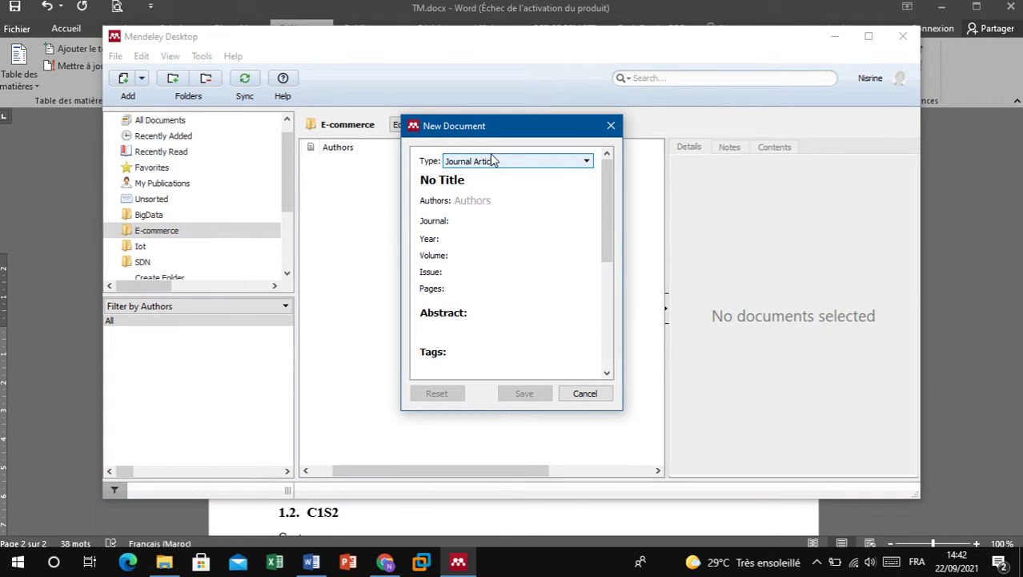
click(571, 165)
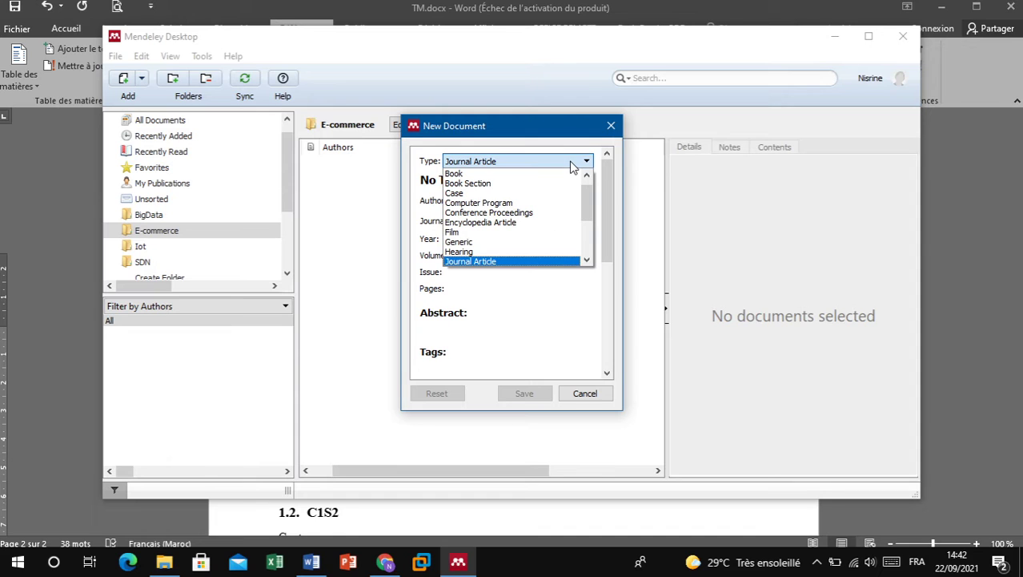
drag(590, 196, 591, 237)
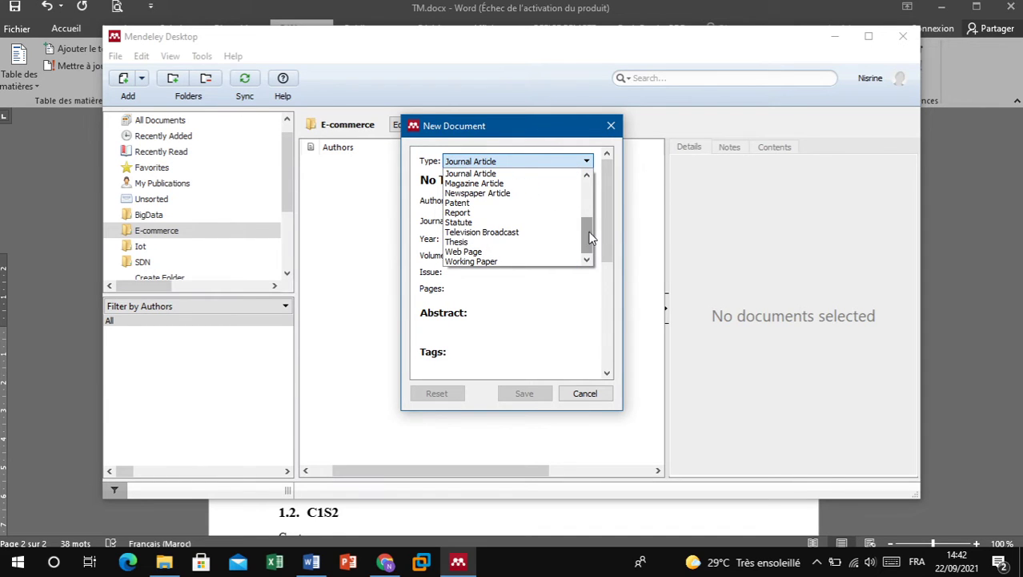
click(468, 253)
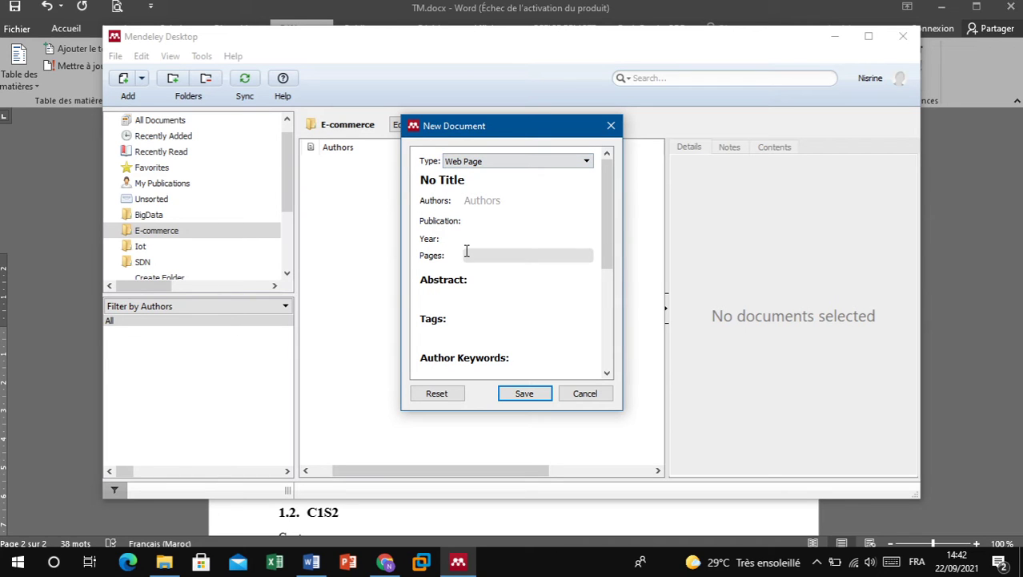
click(491, 181)
key(ctrl+a)
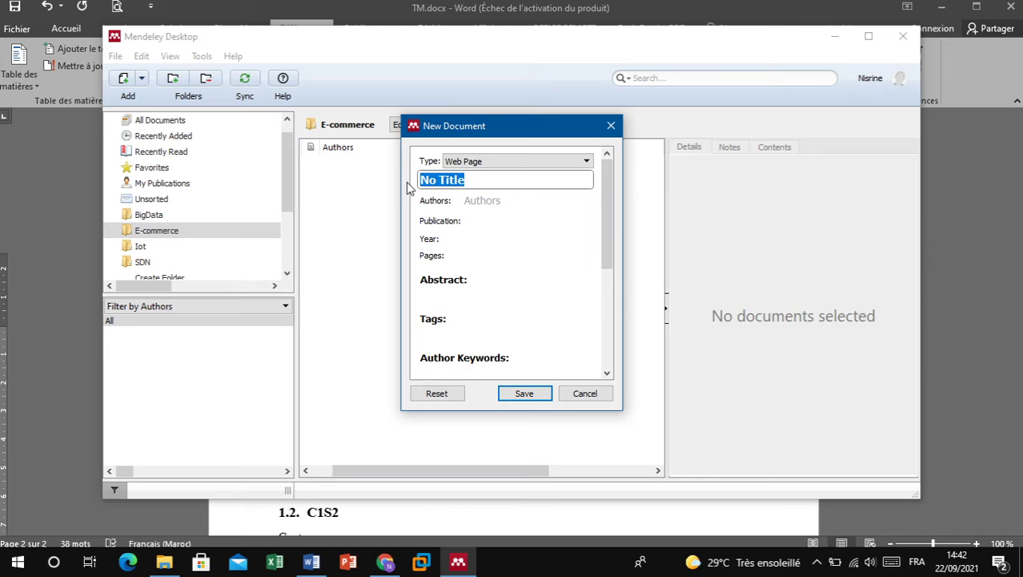
text(Shopify)
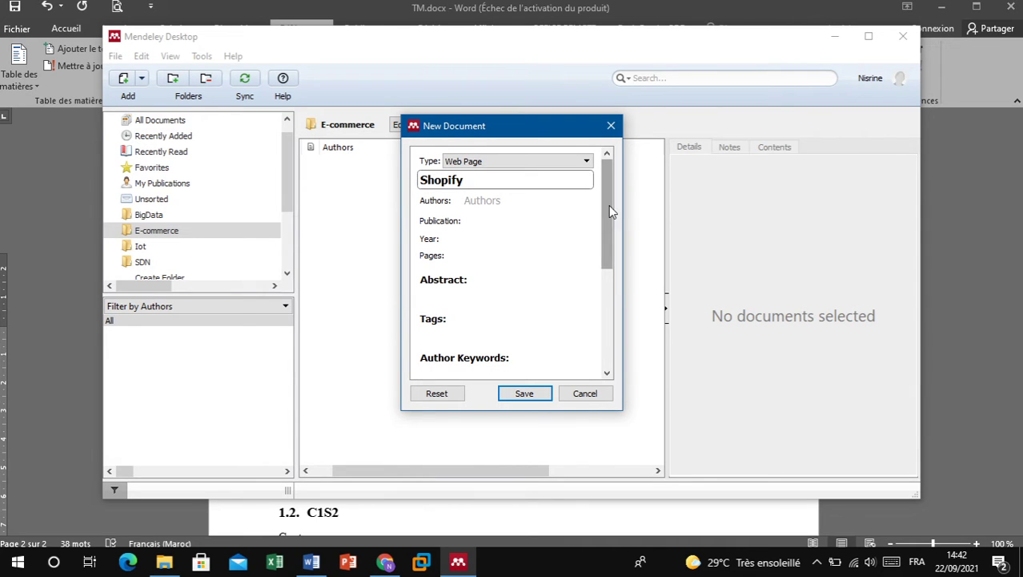
Step: Set the web page entry's URL to shopify.com, save it, and show its details in the document list
drag(608, 205, 610, 286)
click(466, 287)
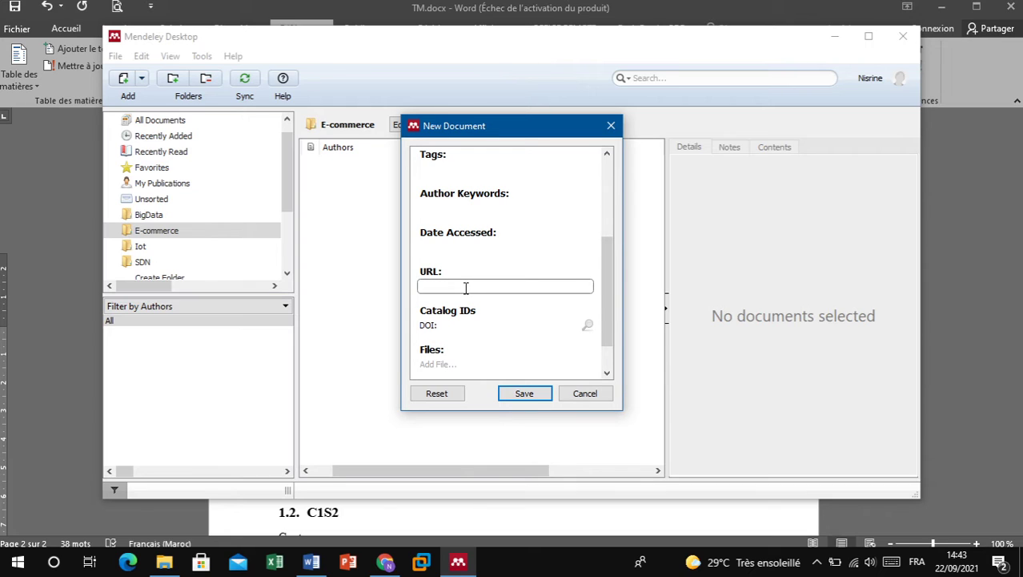
text(shopify.com)
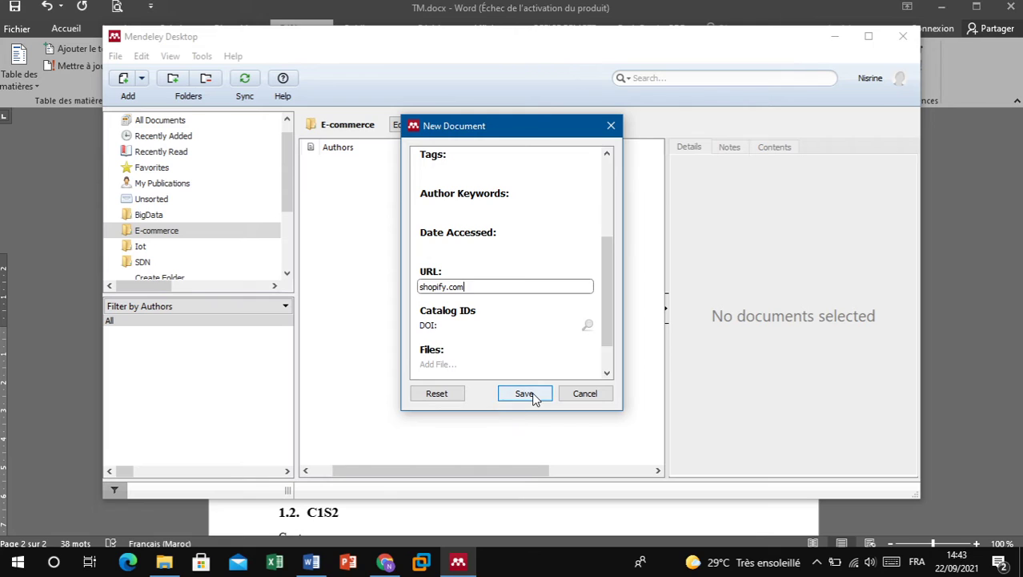
click(525, 393)
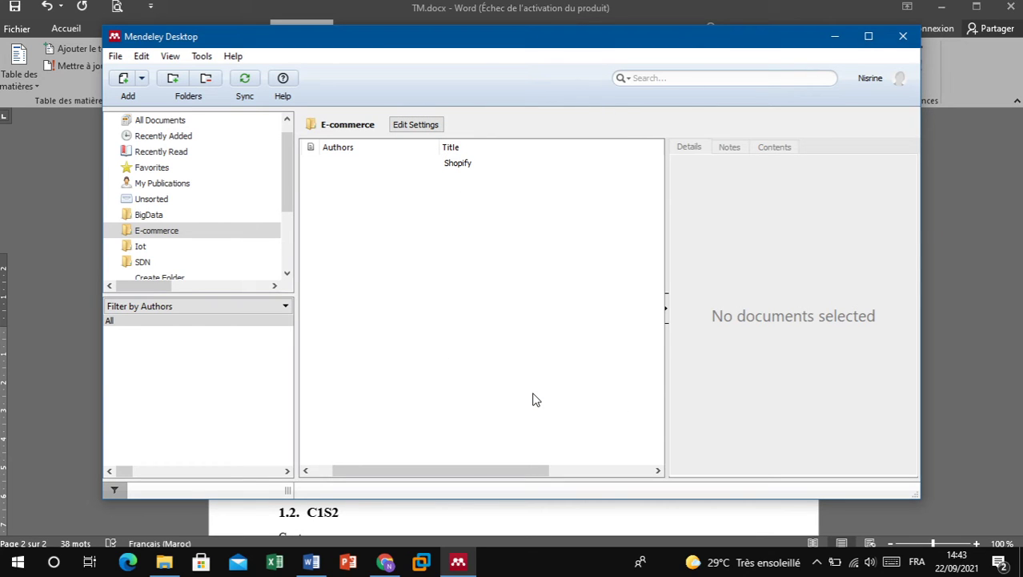
click(425, 174)
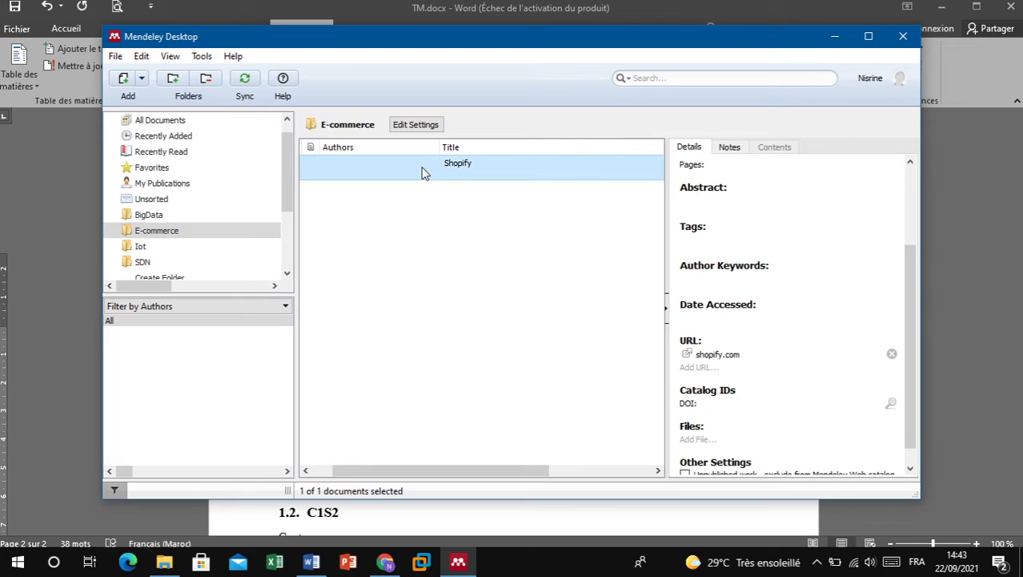
Step: Start another manual entry and copy the title of the "Literature review of emerging trends" e-commerce article from the Google Scholar results in Chrome
click(143, 79)
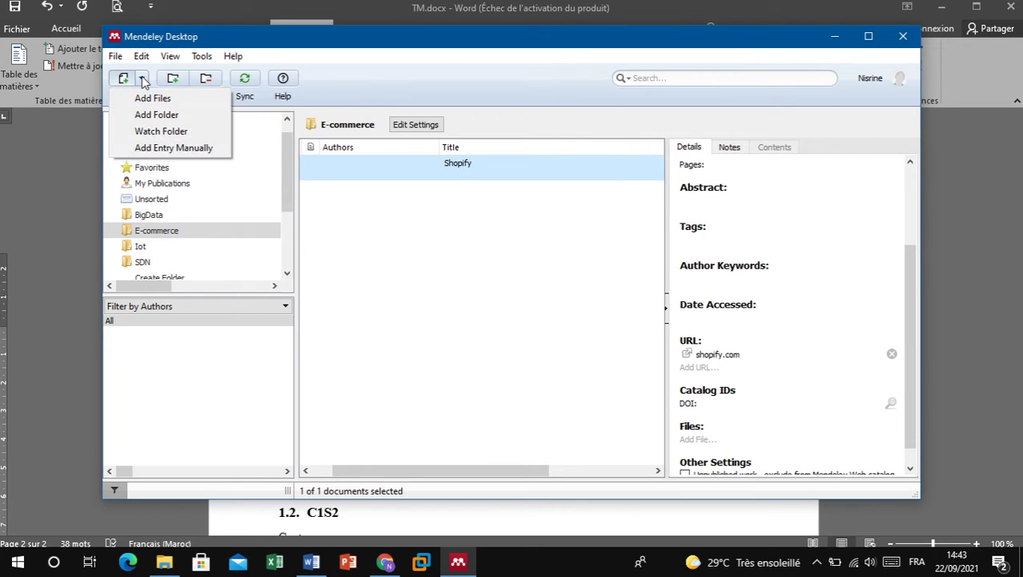
click(157, 149)
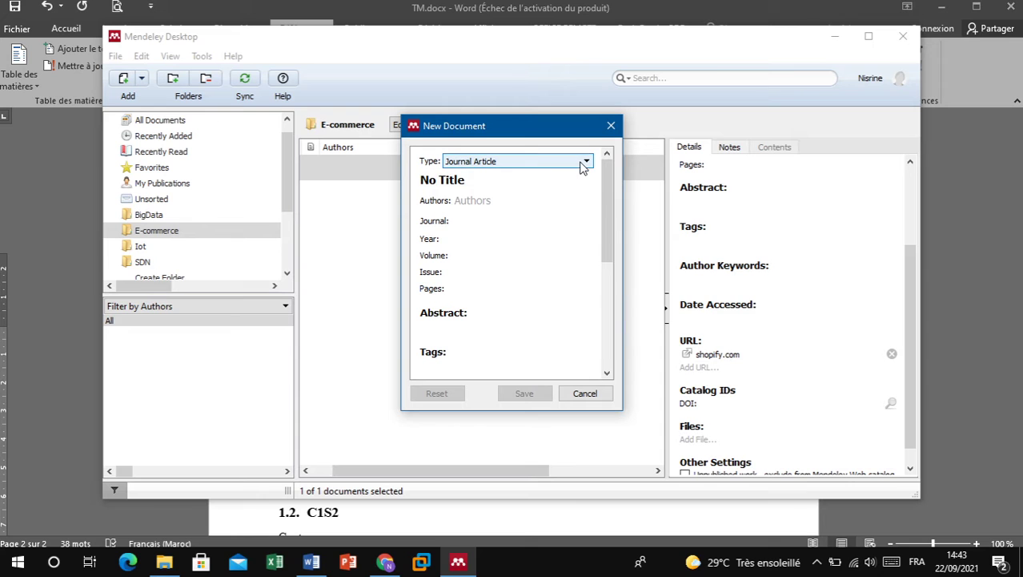
click(385, 562)
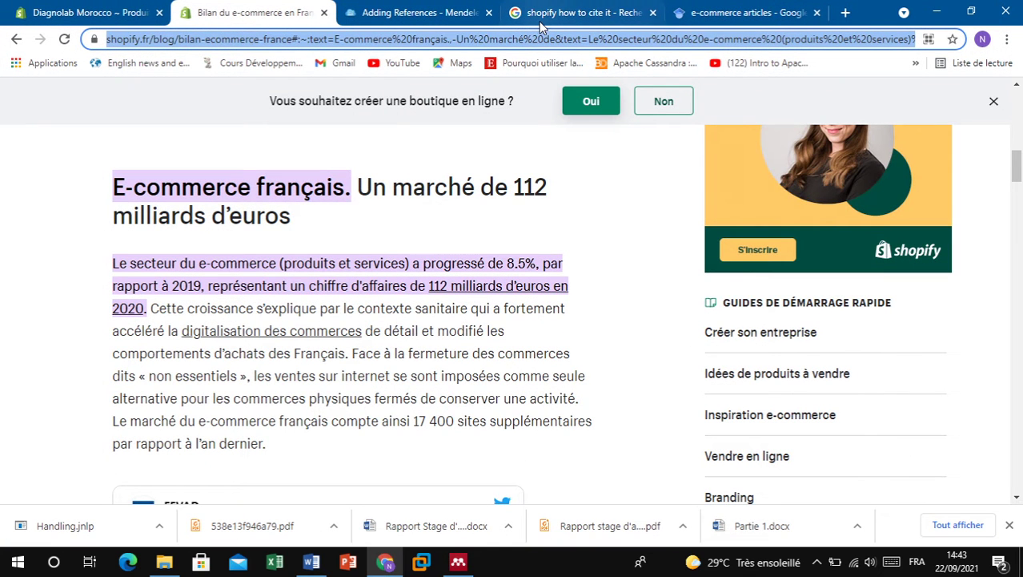
click(777, 13)
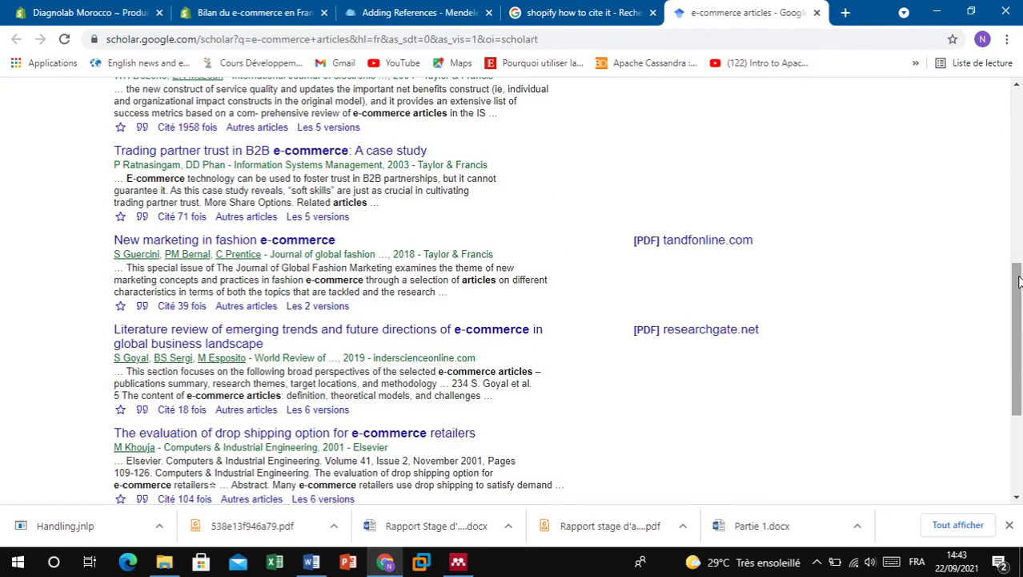
mouse_move(1019, 280)
mouse_down()
mouse_move(1017, 106)
mouse_move(1020, 298)
mouse_up()
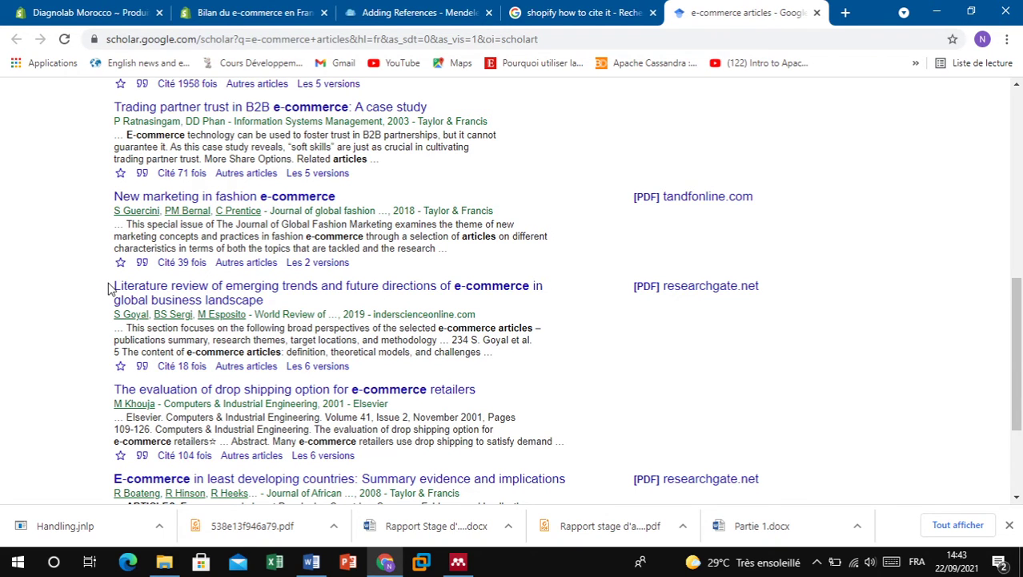
drag(110, 288, 269, 306)
key(ctrl+c)
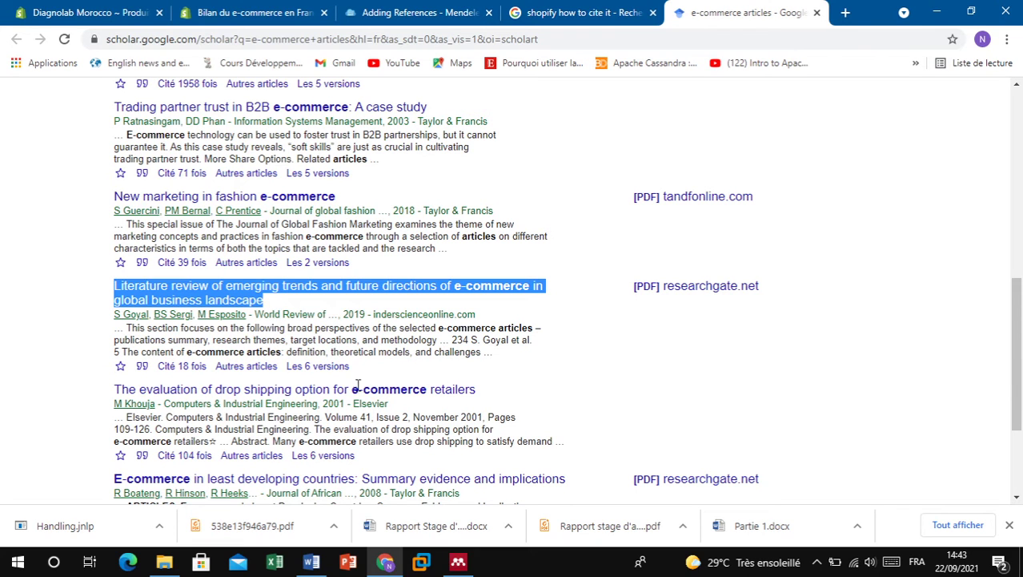
Step: Switch back to Mendeley Desktop, paste the copied article title as the new journal article's title, and save the entry
click(458, 563)
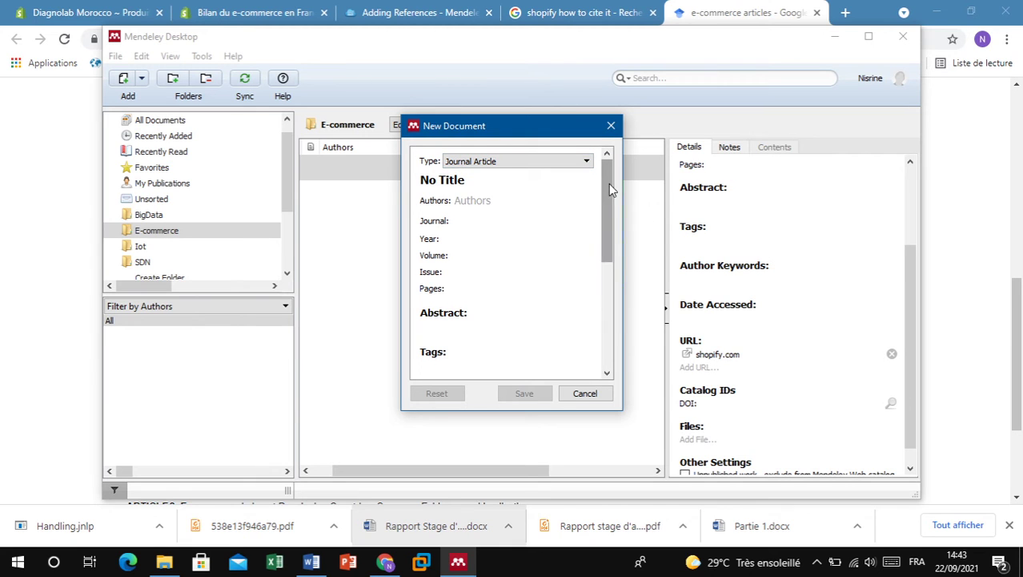
drag(608, 183, 609, 189)
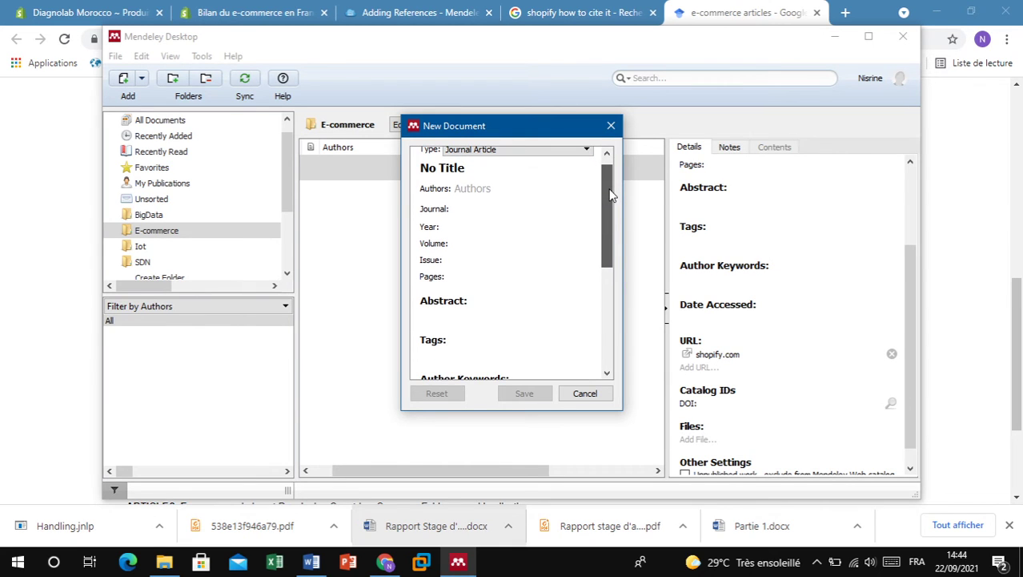
click(477, 168)
drag(478, 169, 379, 170)
key(ctrl+v)
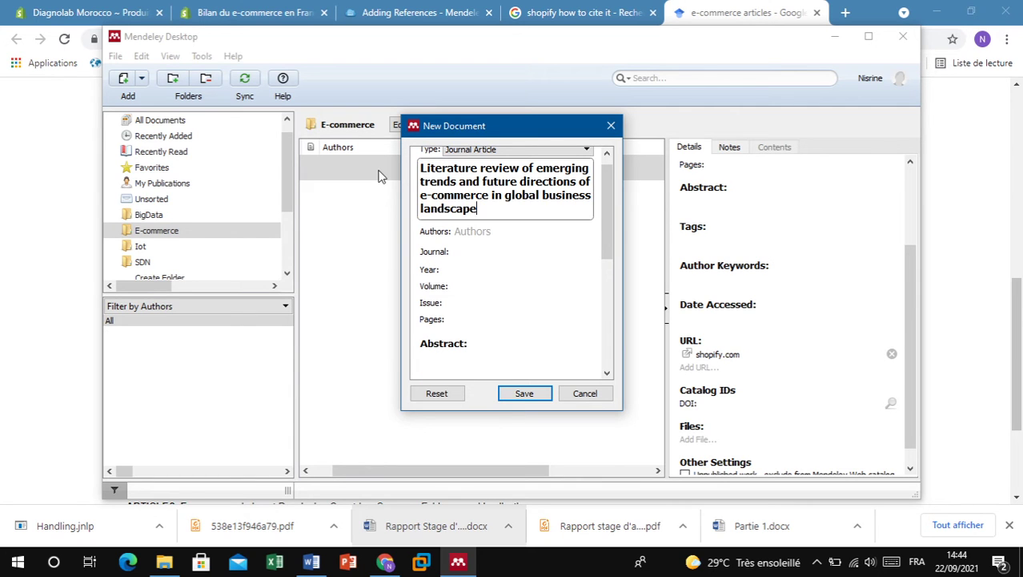
click(528, 396)
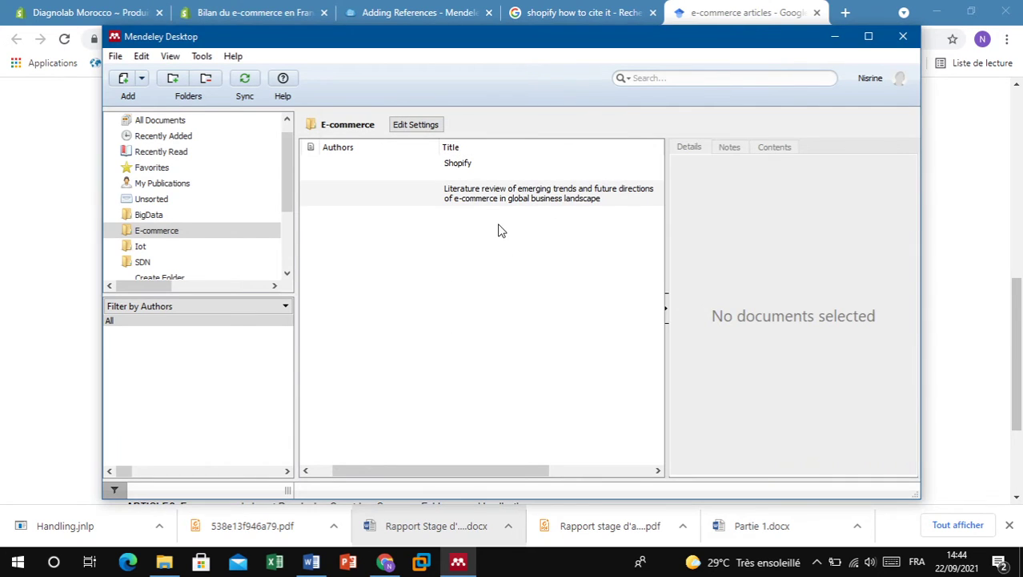
Step: Update the details of the literature review entry and review its filled-in metadata
click(459, 198)
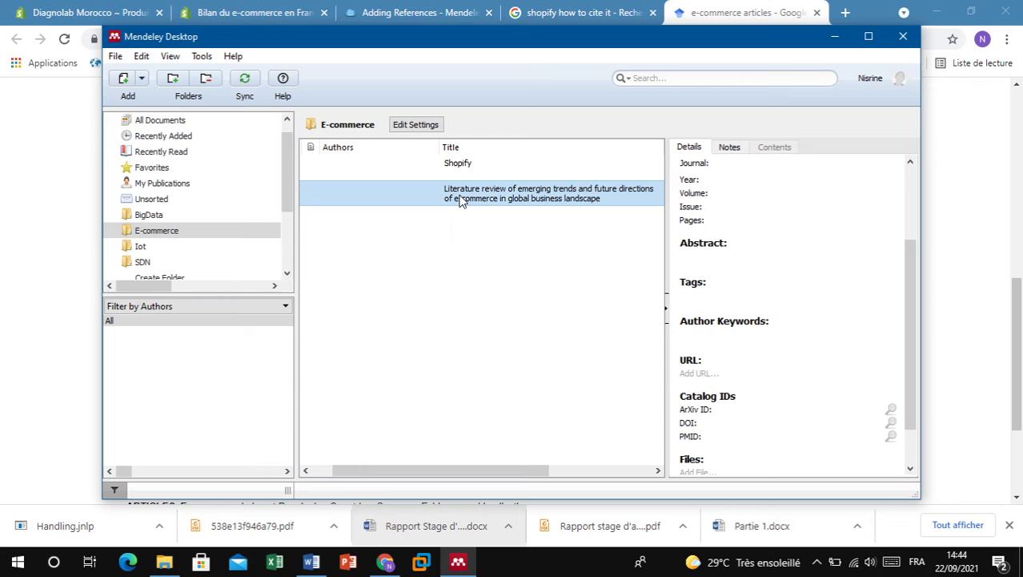
right_click(460, 201)
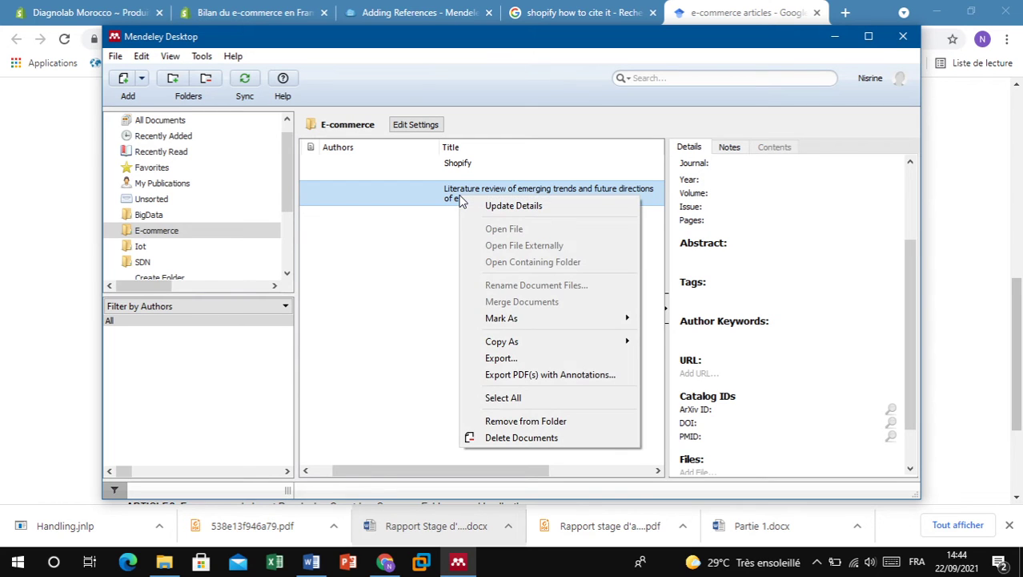
click(502, 207)
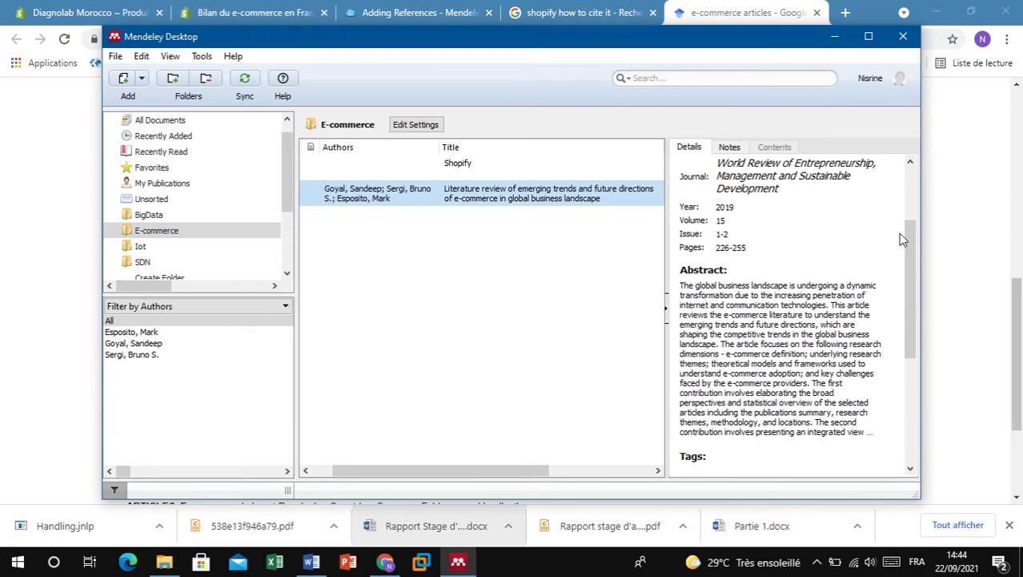
drag(918, 253, 917, 218)
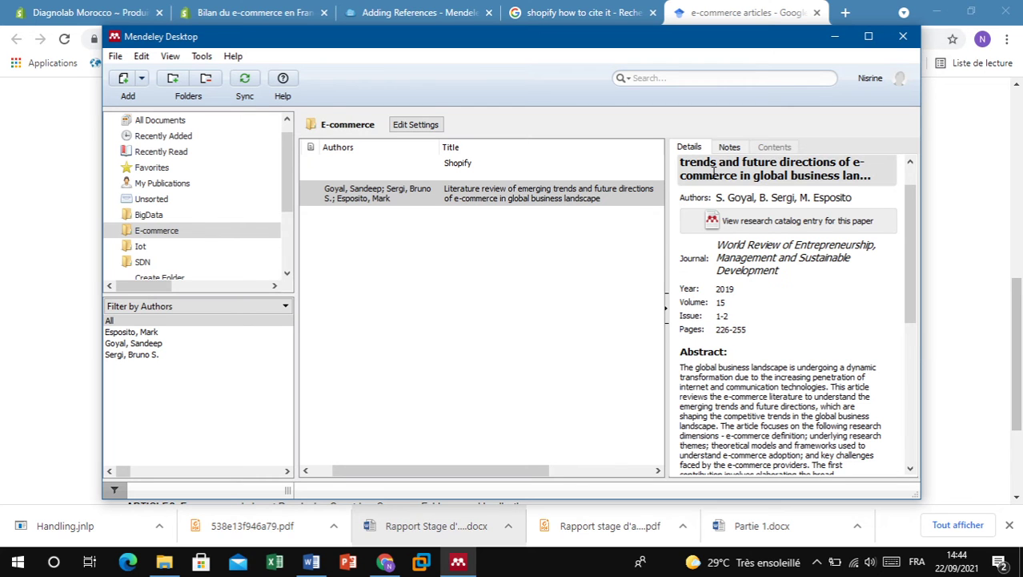
click(738, 16)
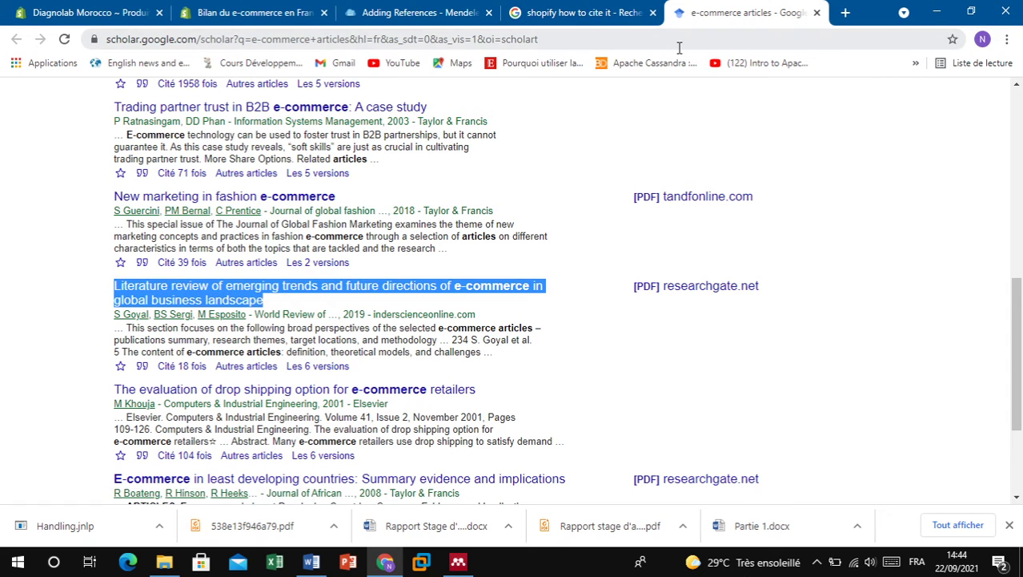
click(459, 562)
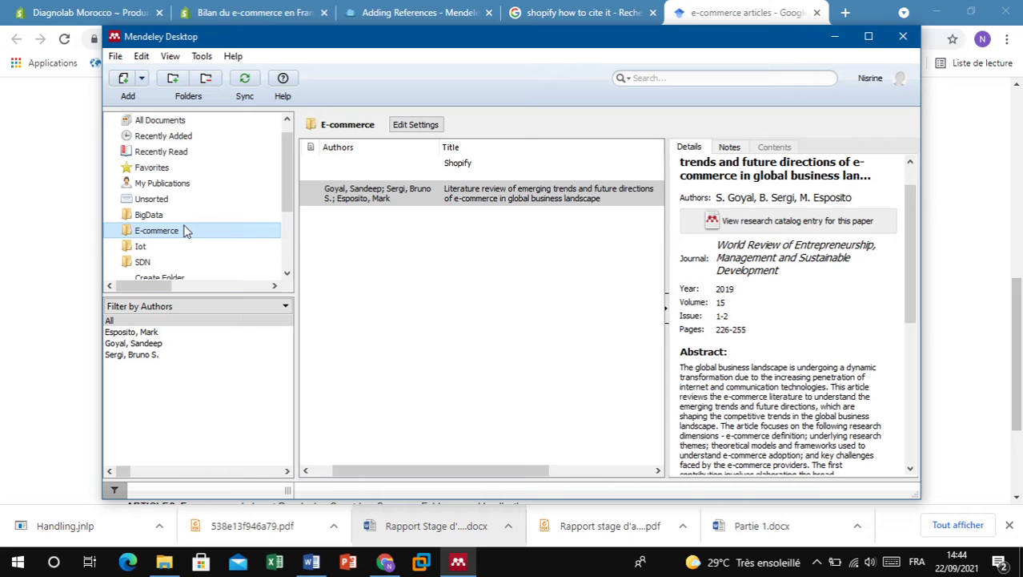
Step: Switch to the Word document TM.docx and insert a Mendeley citation of the Shopify entry after "Contenu" in section 1.1 Introduction
click(311, 562)
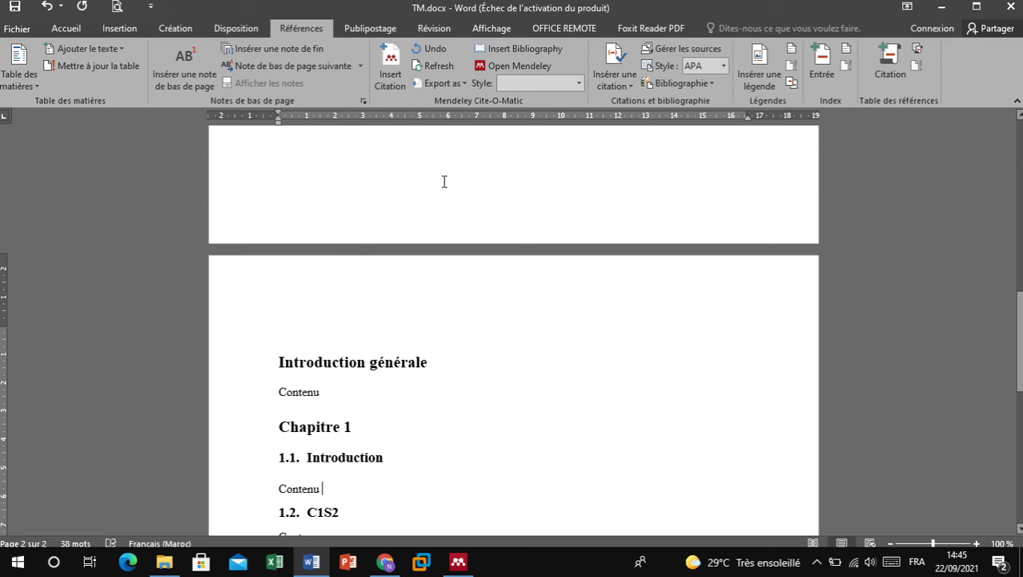
click(389, 81)
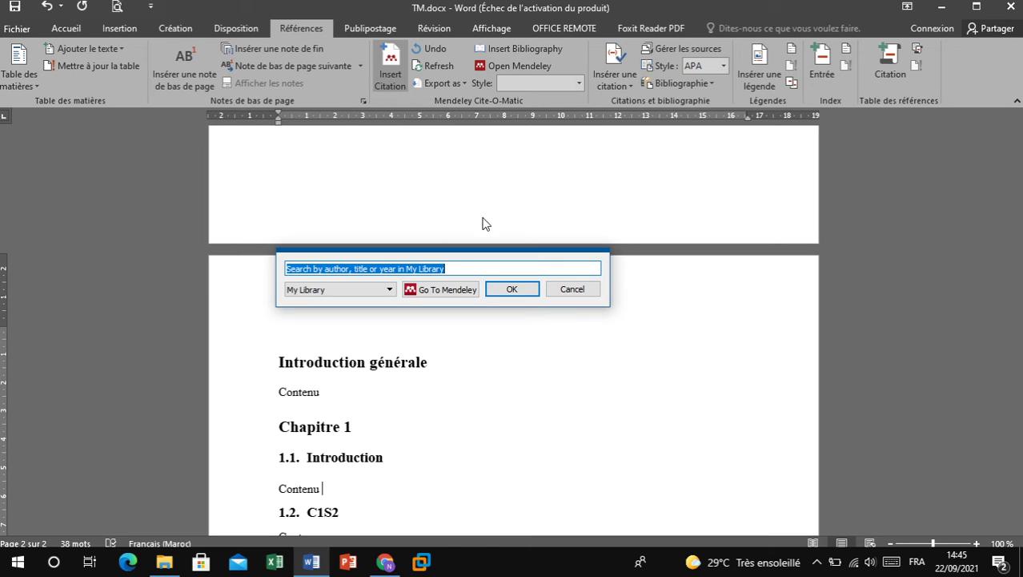
click(442, 289)
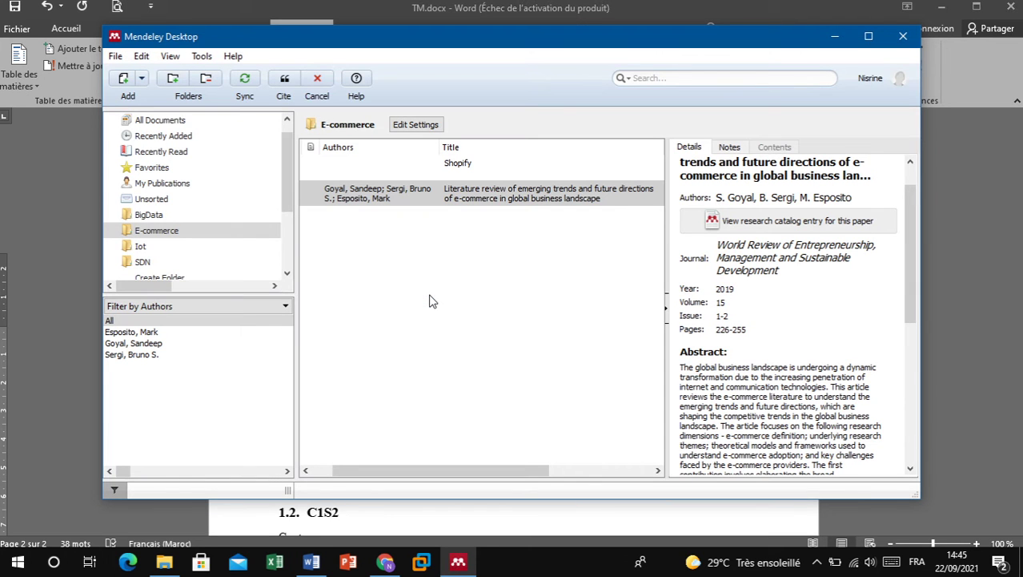
click(463, 172)
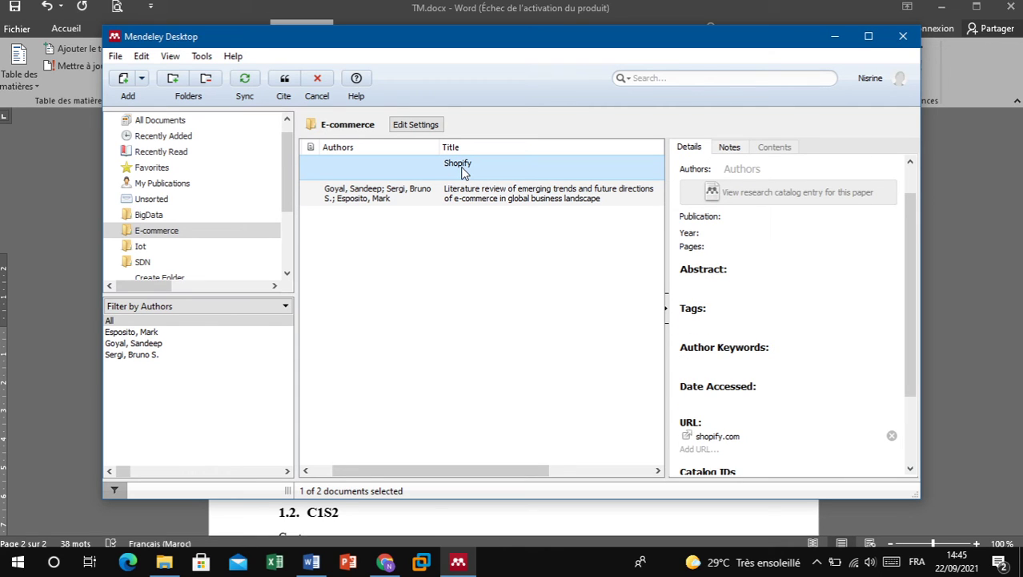
click(284, 78)
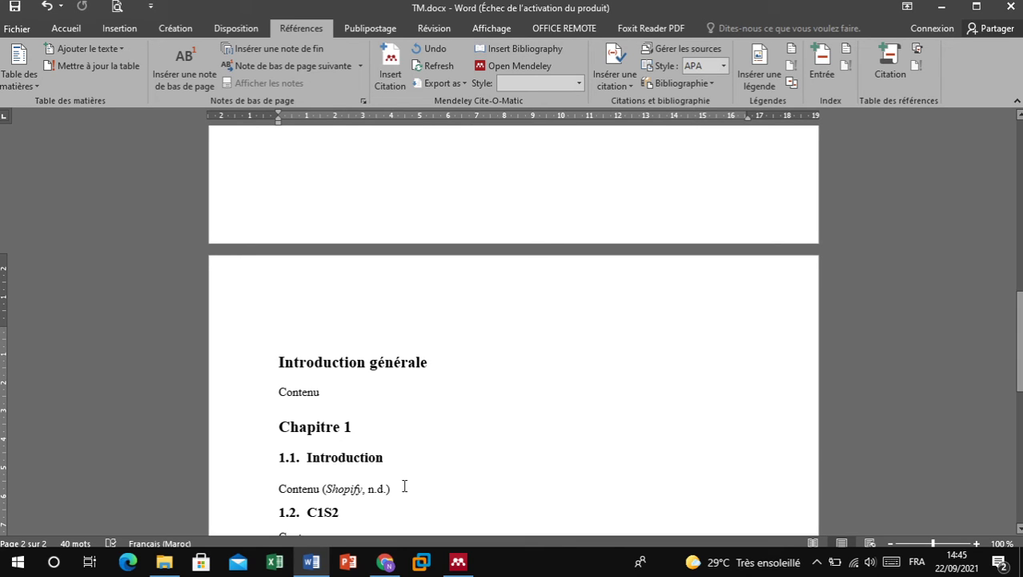
Step: Insert a Mendeley citation of the "Literature review of emerging trends" article on a new line below the Shopify citation
key(Return)
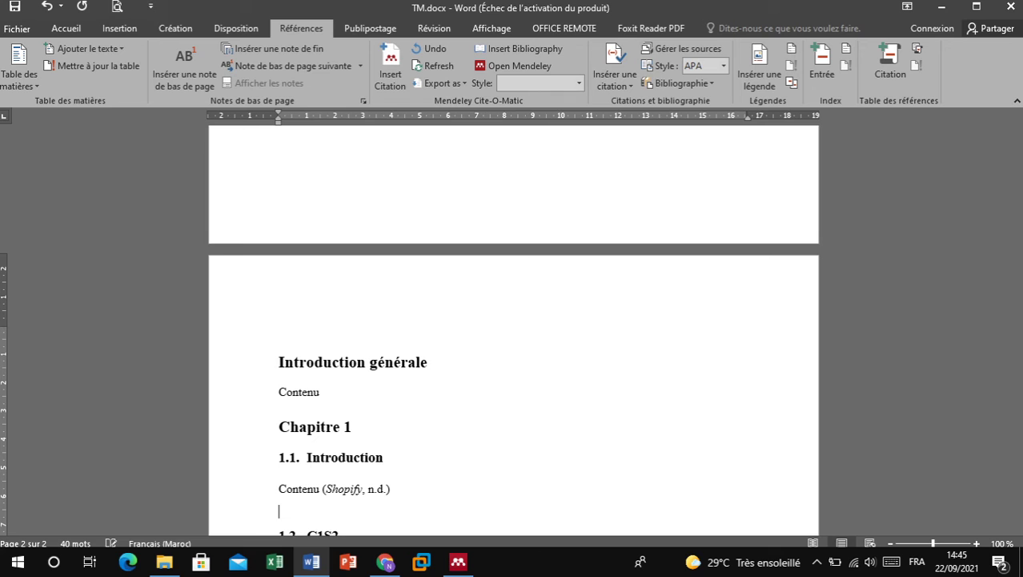
click(384, 77)
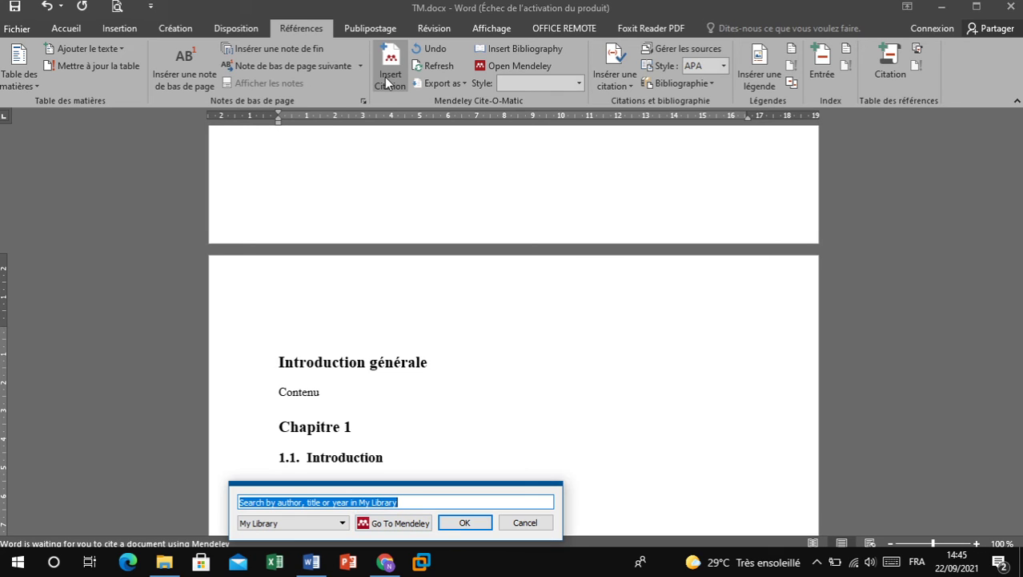
click(403, 525)
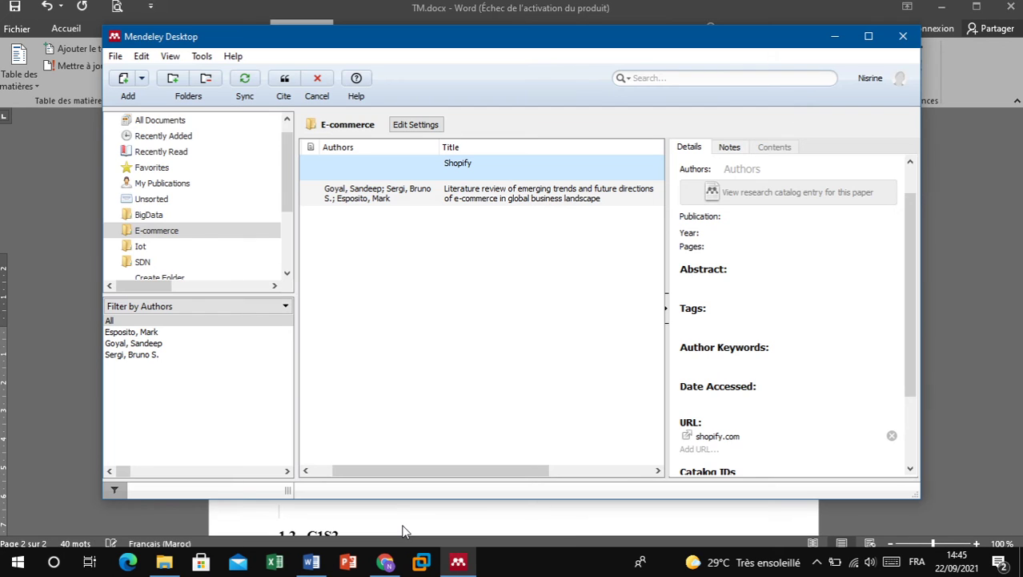
click(480, 196)
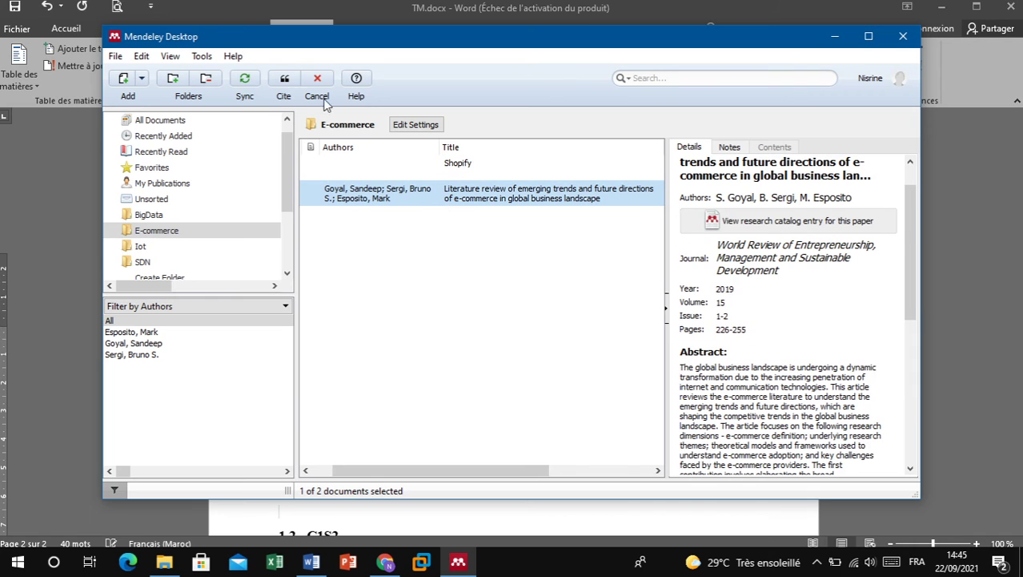
click(284, 80)
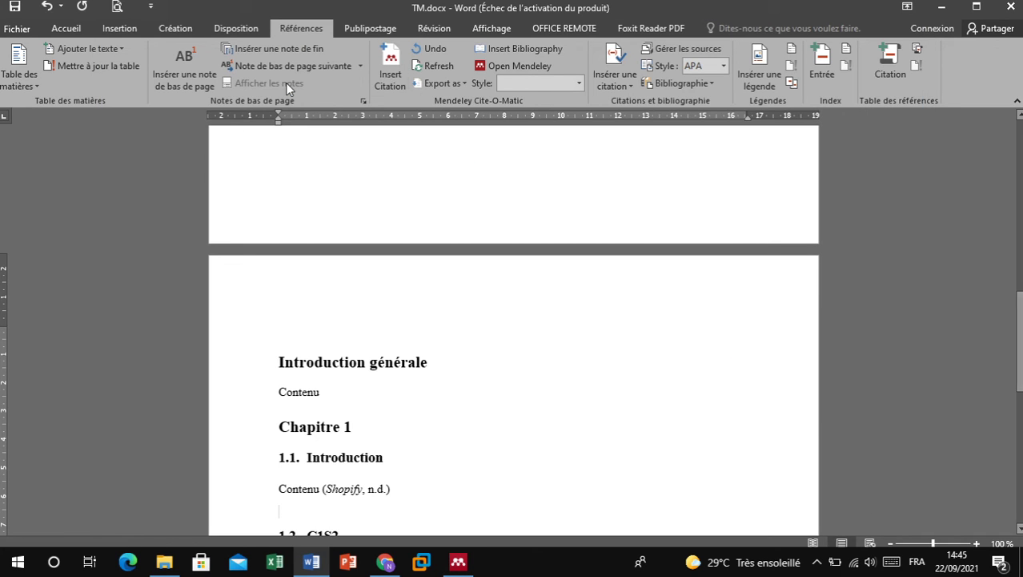
key(Return)
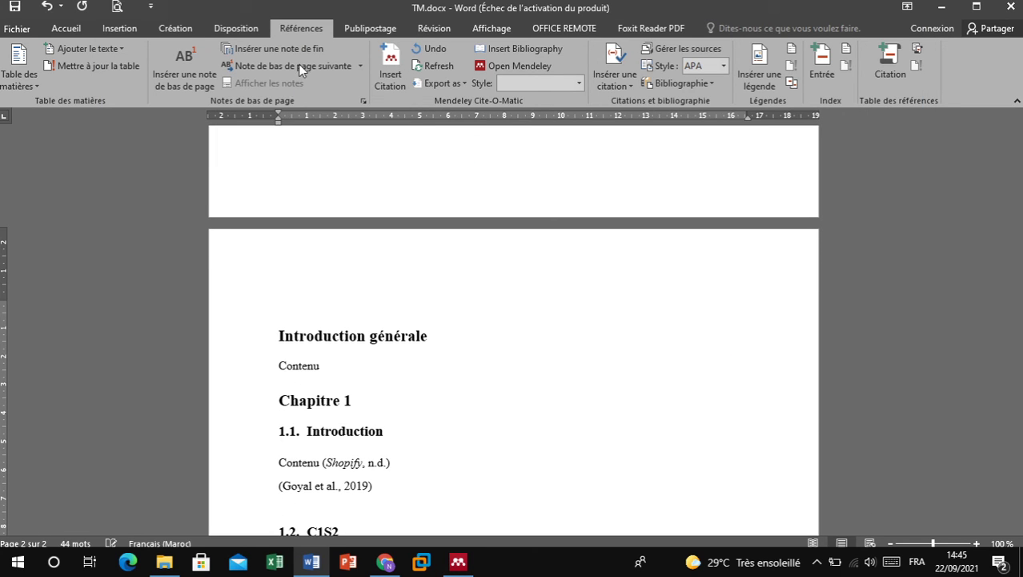
Step: Select both citations under 1.1 Introduction and change the Mendeley citation style to IEEE
click(377, 485)
drag(381, 480, 298, 460)
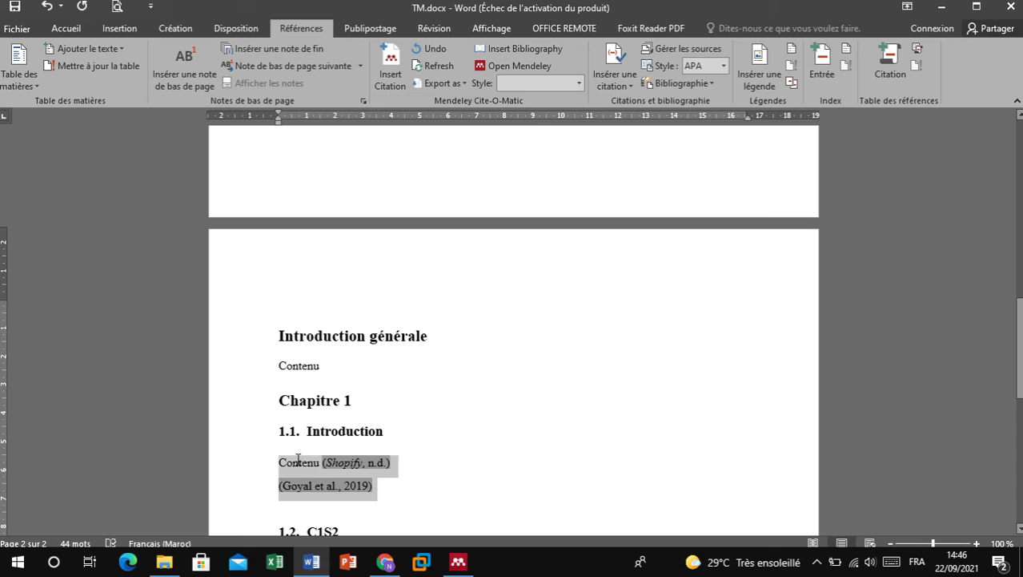
click(583, 84)
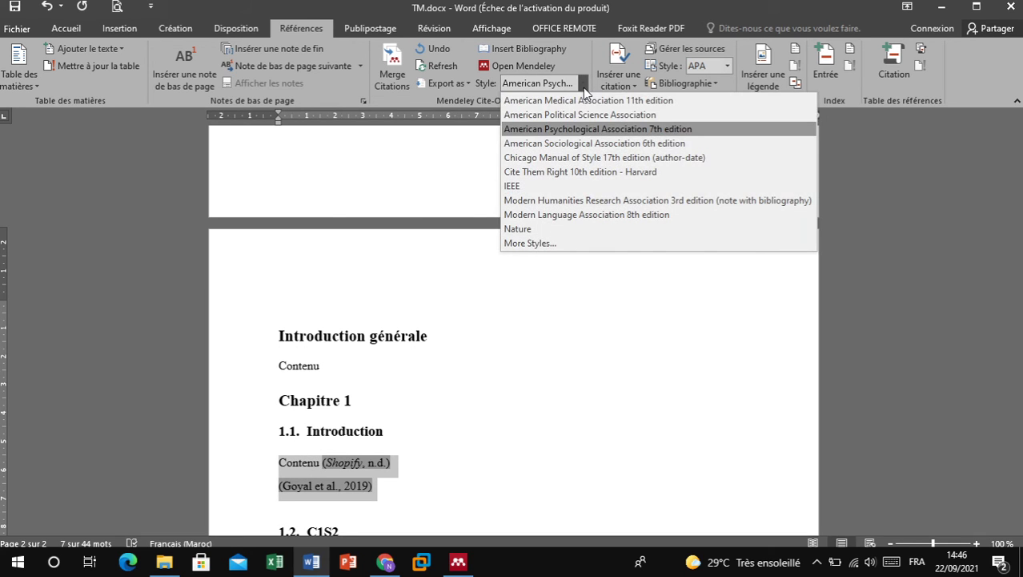
click(558, 188)
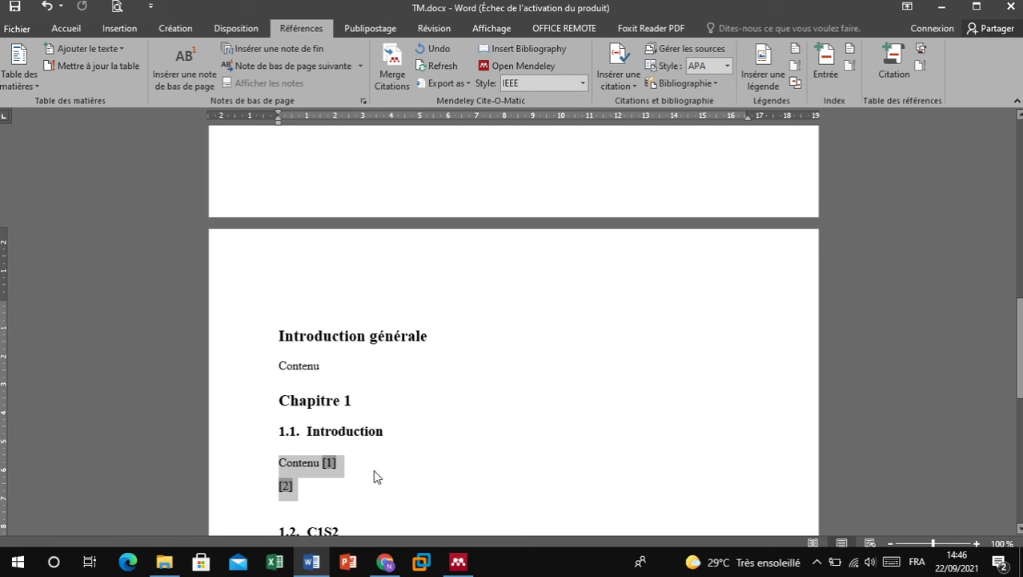
click(349, 464)
Step: Move citation [2] directly after "Contenu" in section 1.1, ahead of citation [1], and refresh the Mendeley citation numbering
click(287, 494)
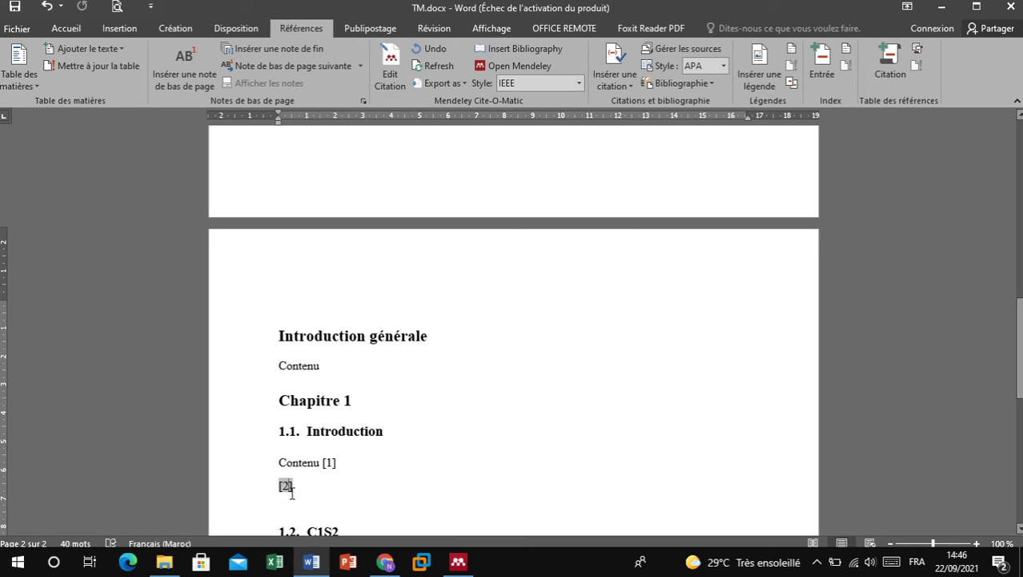
click(303, 490)
drag(299, 485, 273, 488)
key(ctrl+c)
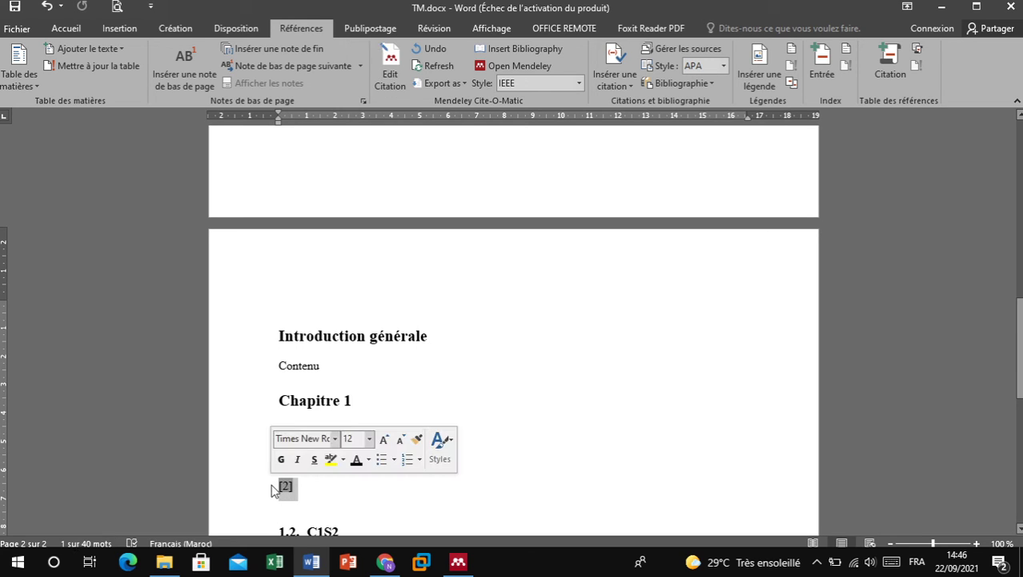
key(BackSpace)
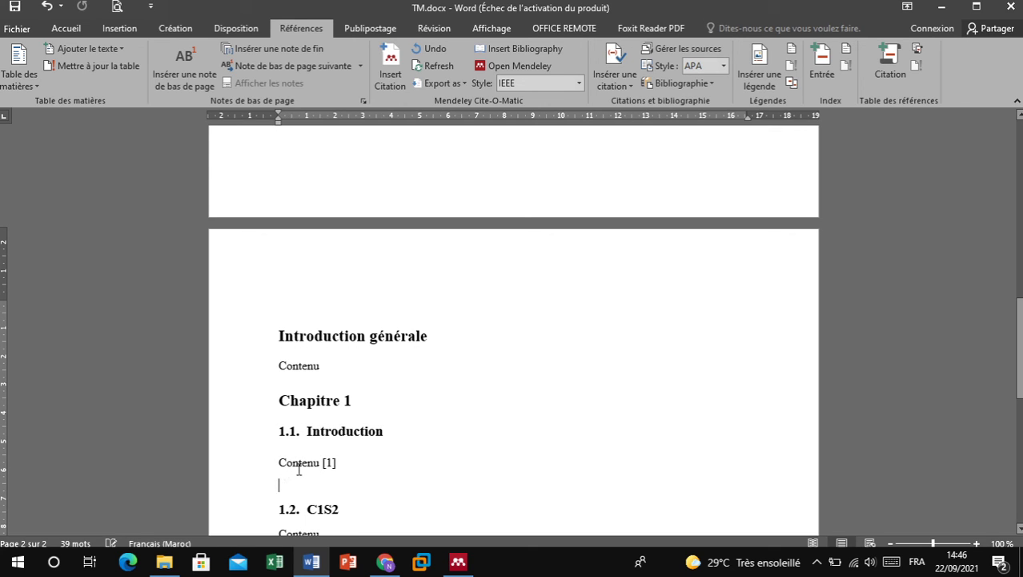
click(322, 462)
click(317, 460)
key(ctrl+v)
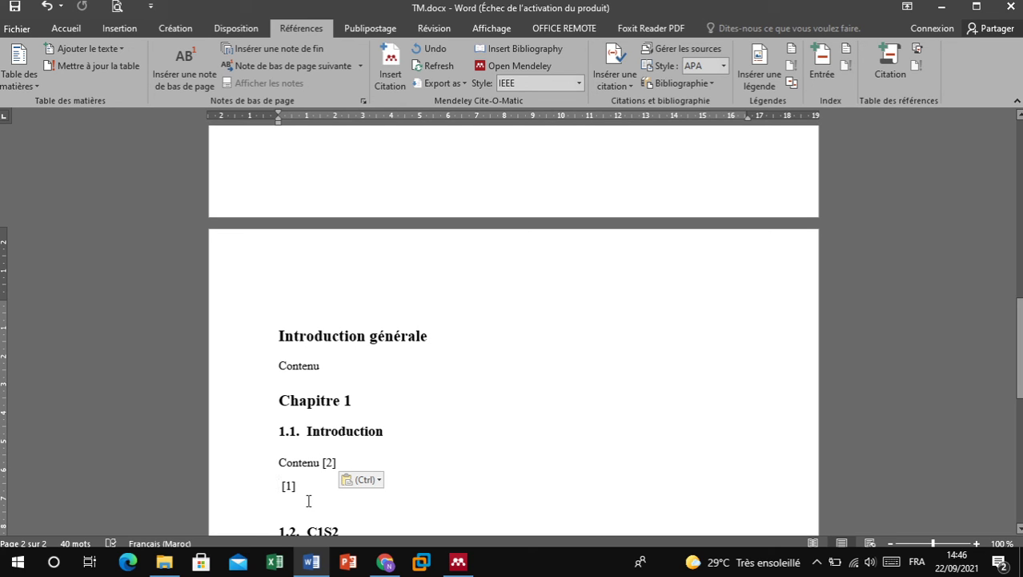
click(436, 64)
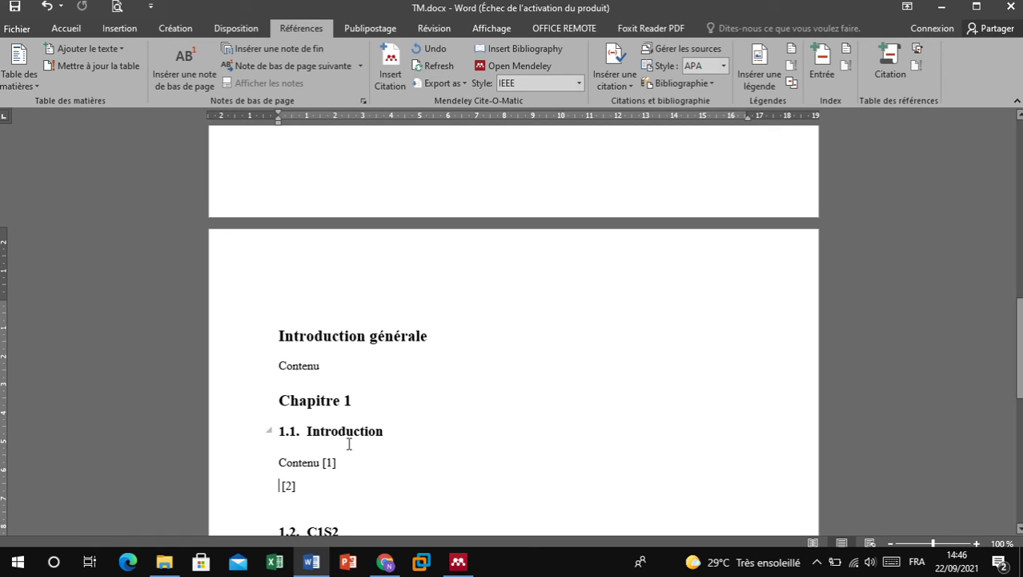
click(299, 486)
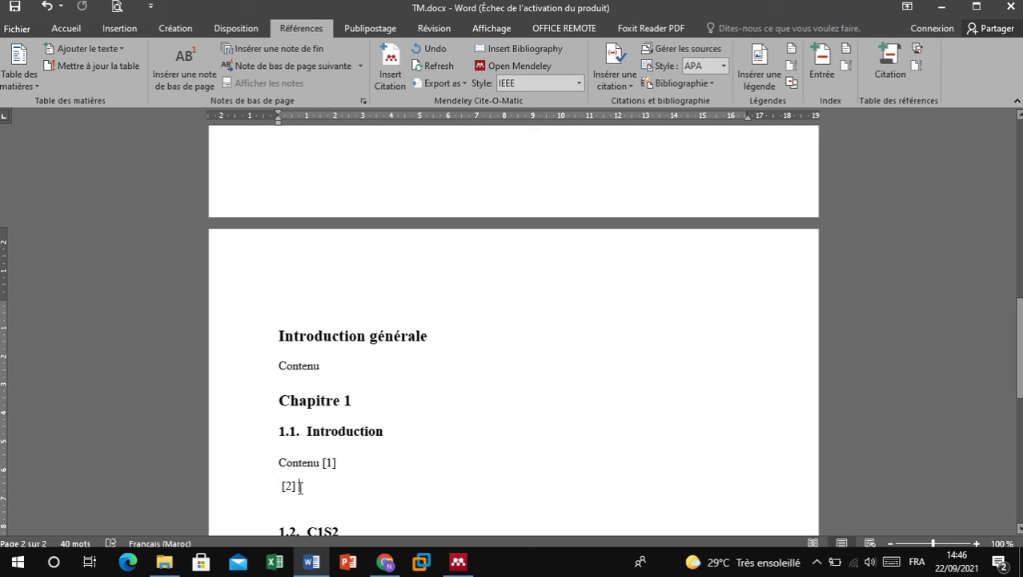
Step: Add a page break after the content of section 1.4 Conclusion at the end of the document
drag(1020, 321, 1021, 425)
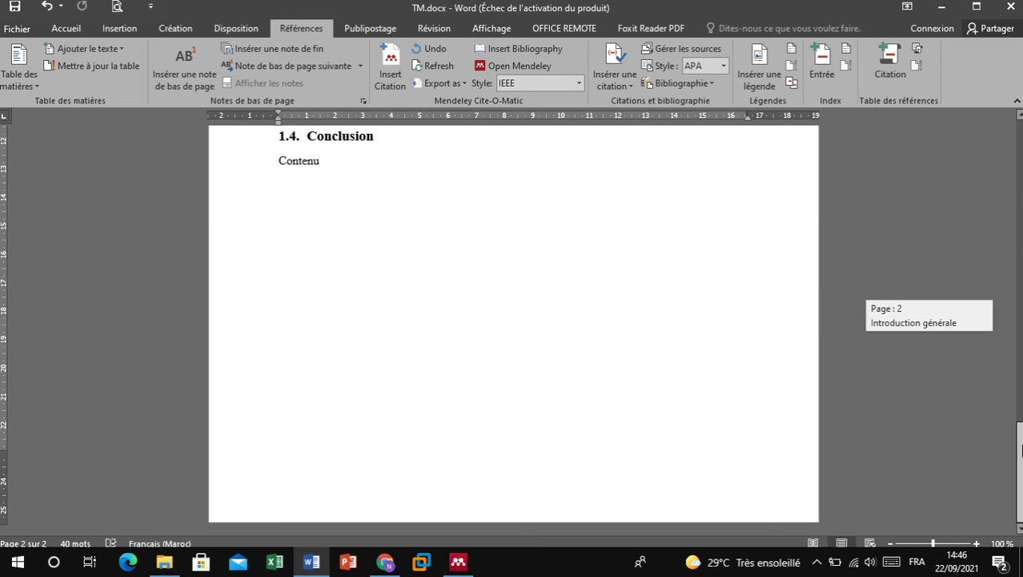
click(308, 396)
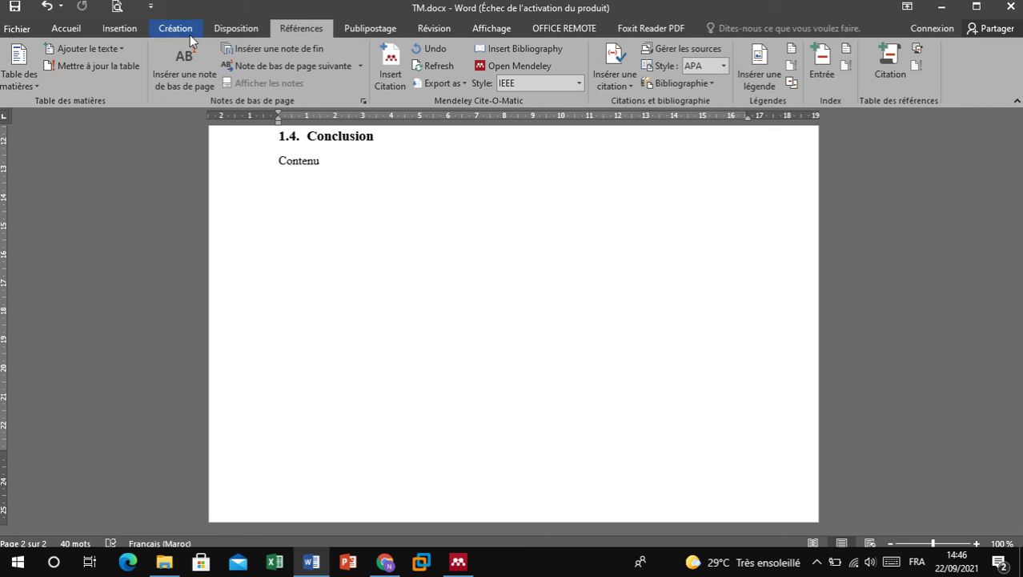
click(125, 30)
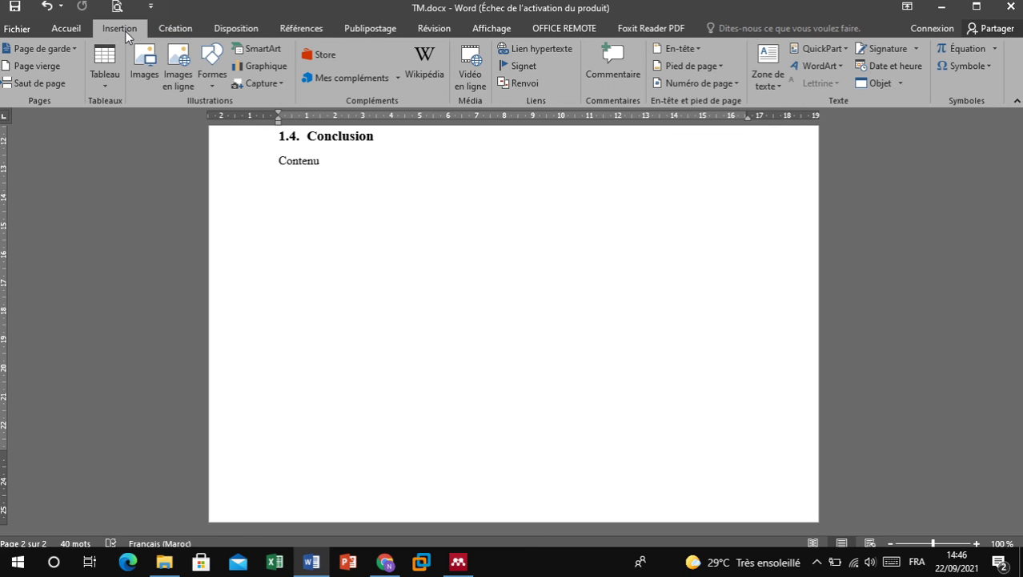
click(44, 85)
click(44, 84)
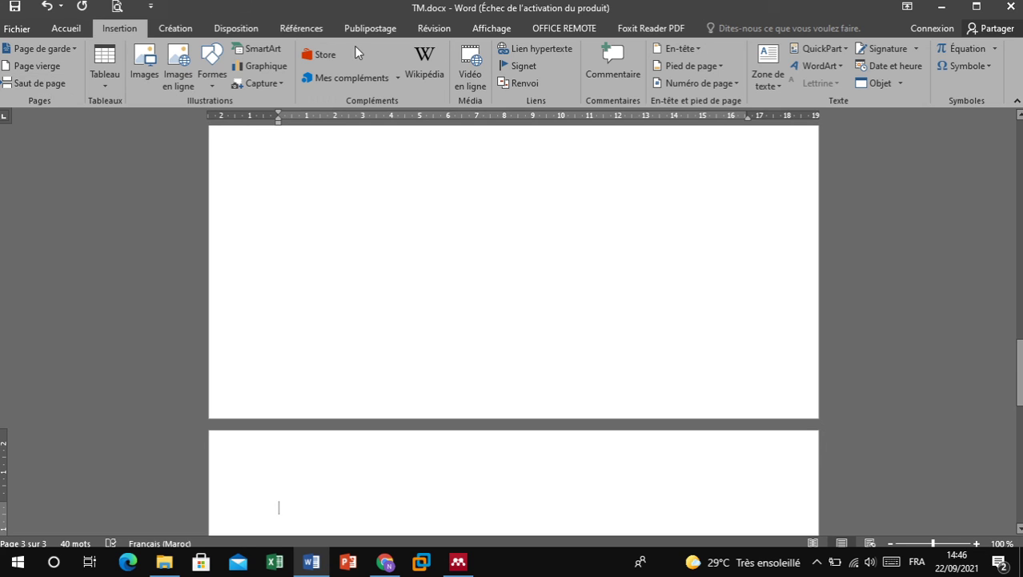
Step: Insert the Mendeley bibliography on the new last page and check its article and Shopify entries
click(309, 30)
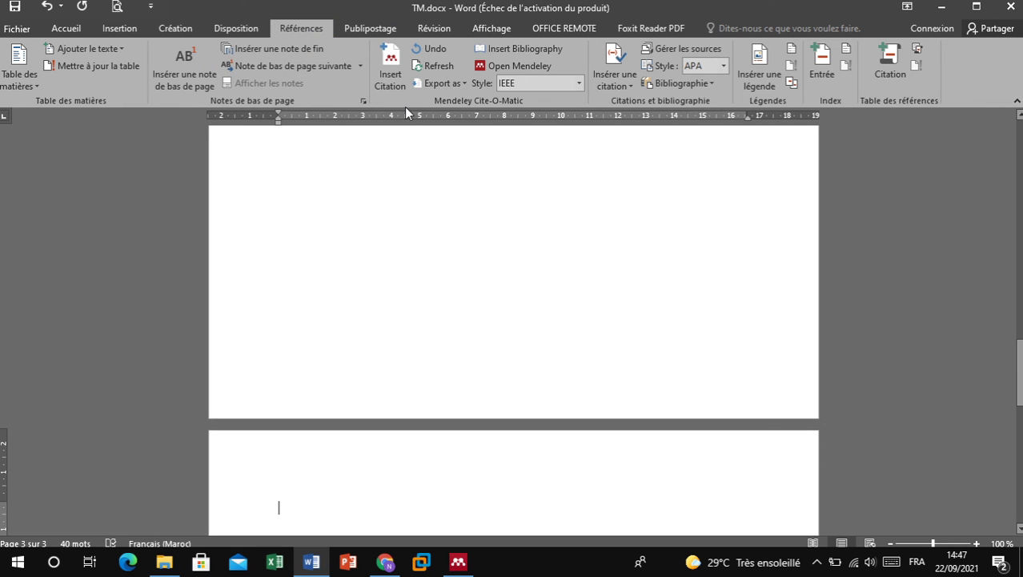
click(553, 50)
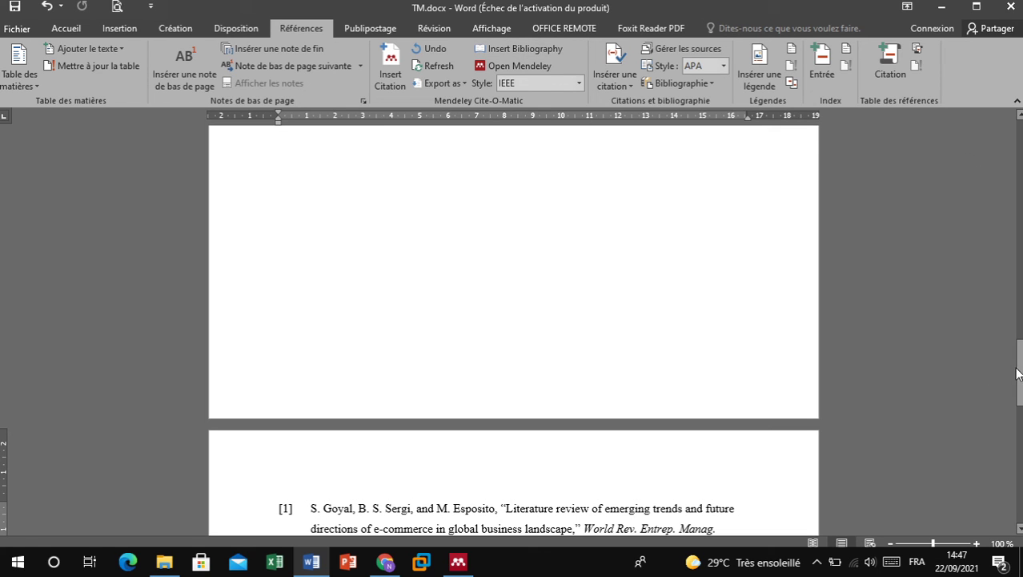
drag(1018, 364, 1021, 421)
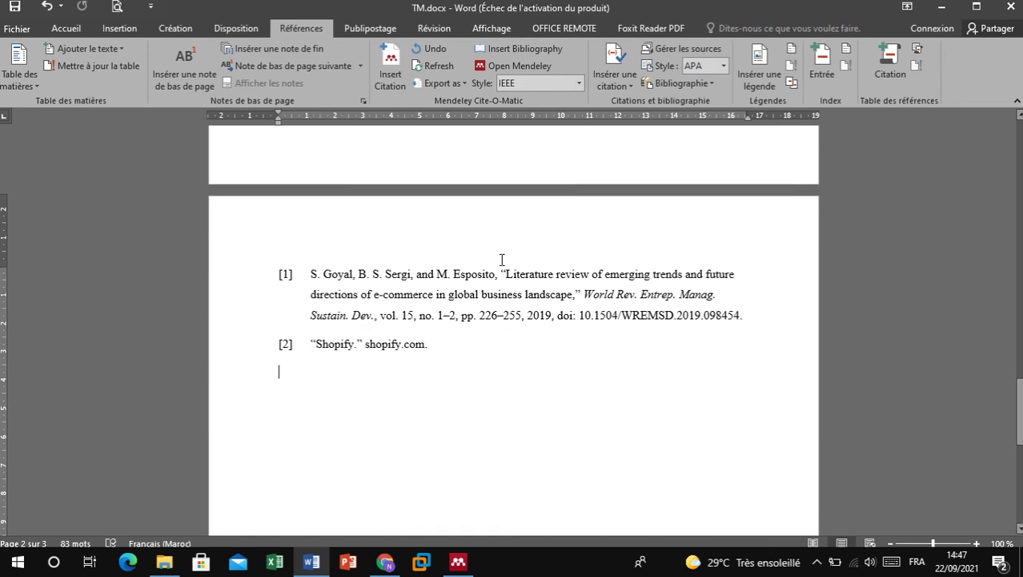
drag(310, 277, 770, 317)
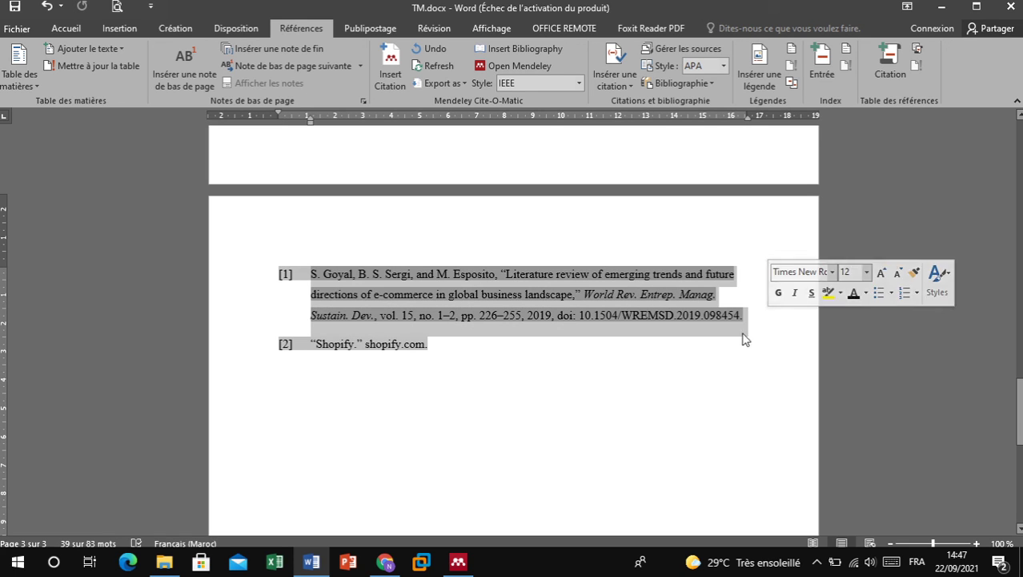
click(431, 350)
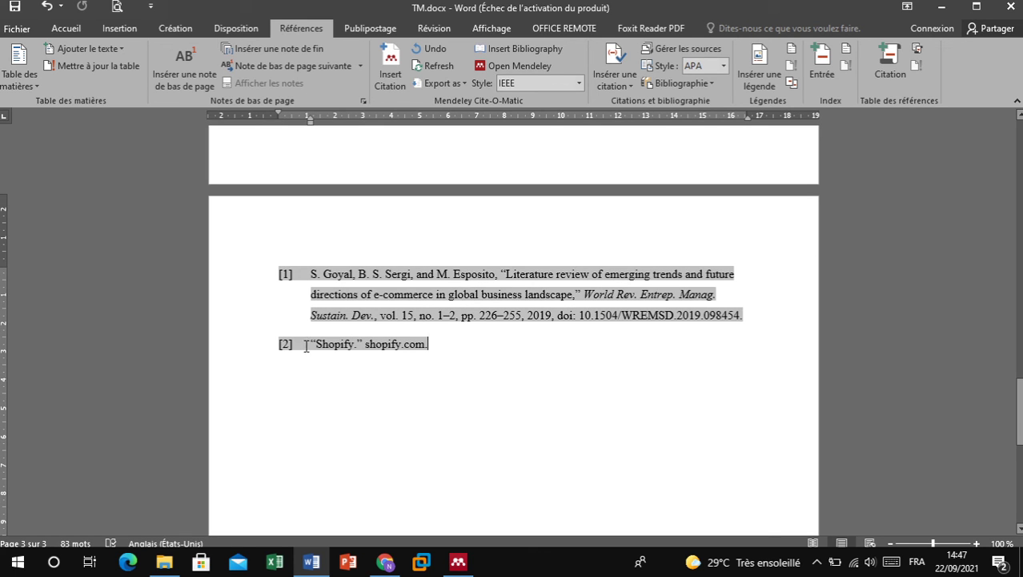
drag(357, 342, 438, 344)
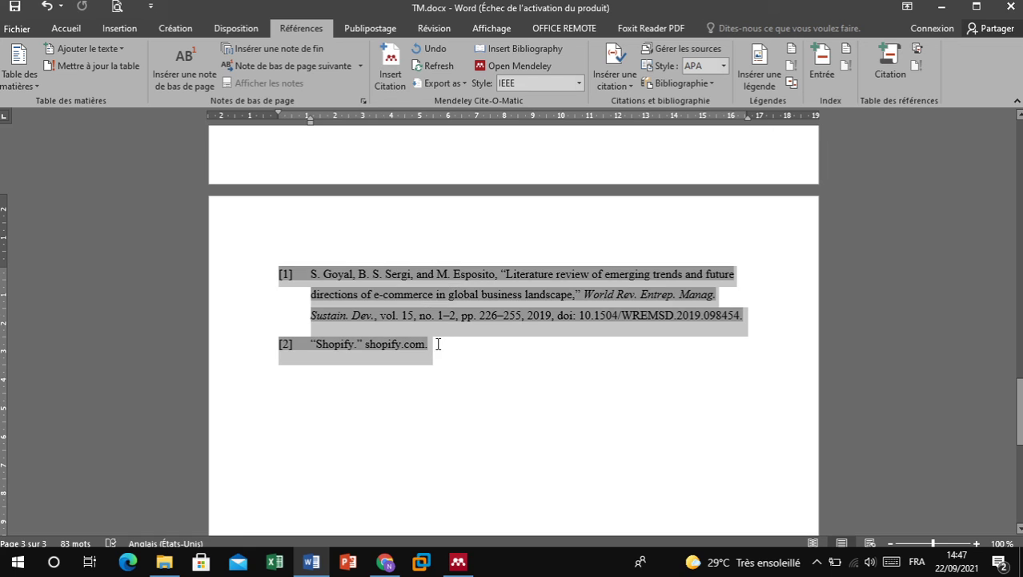
click(394, 344)
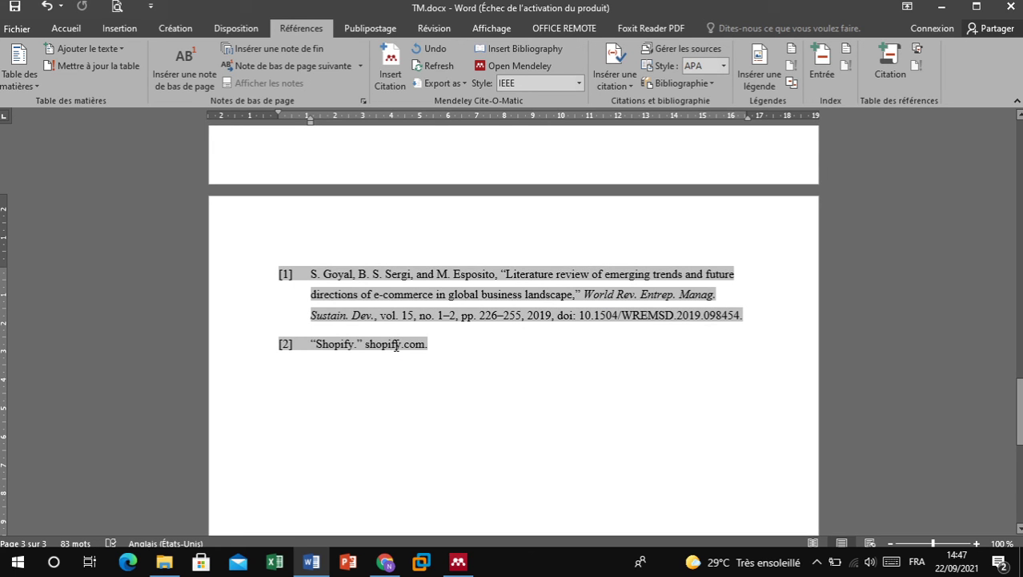